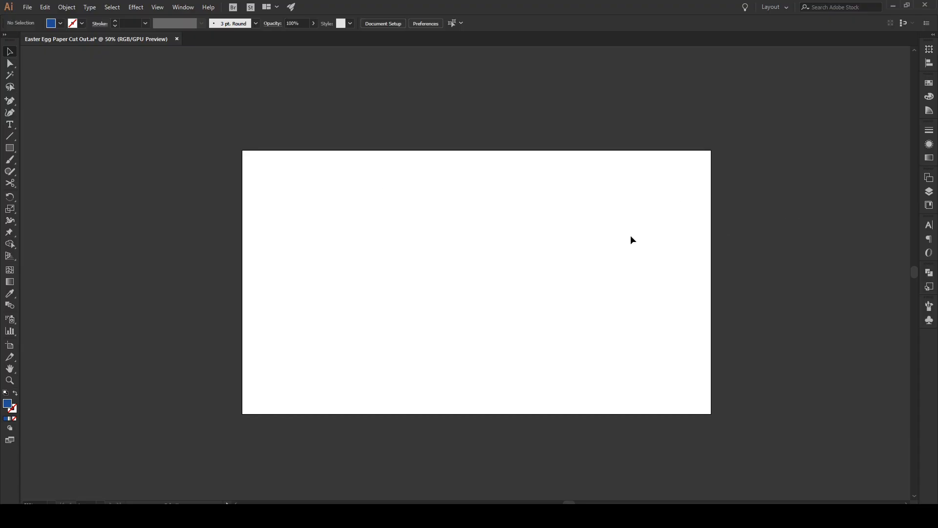
- Draw a blue rectangle covering the whole artboard
key(m)
drag(243, 150, 712, 414)
key(v)
- Draw a 184 px circle at the centre of the artboard
click(770, 372)
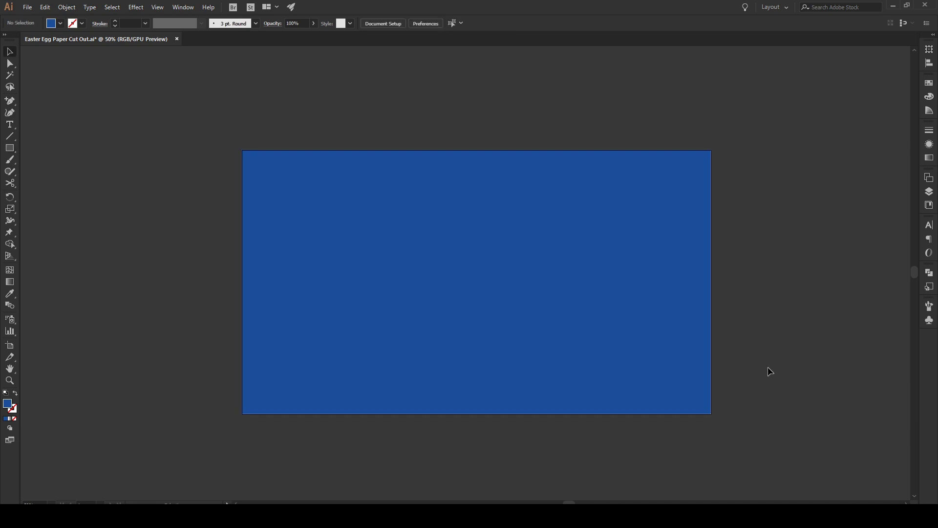
key(l)
drag(452, 254, 498, 293)
- Fill the circle with the teal-to-orange gradient swatch
key(v)
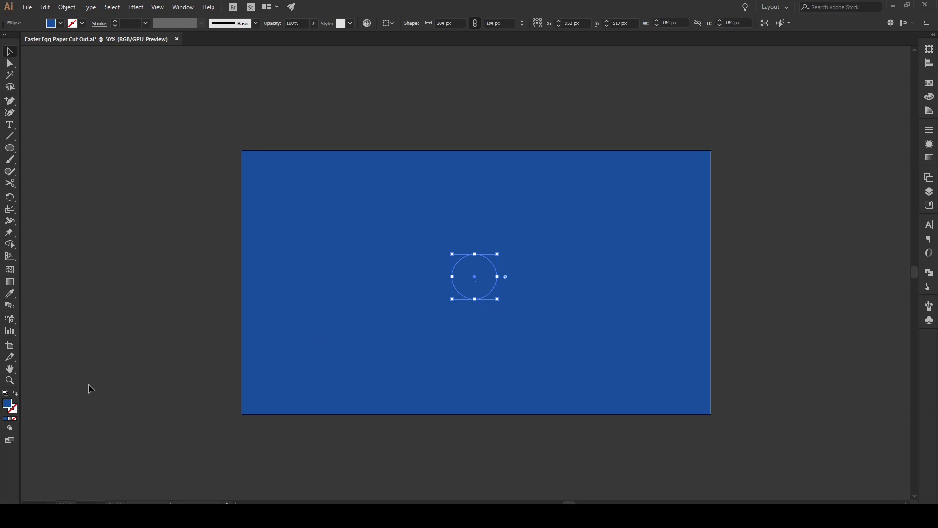
click(930, 159)
click(928, 157)
click(929, 82)
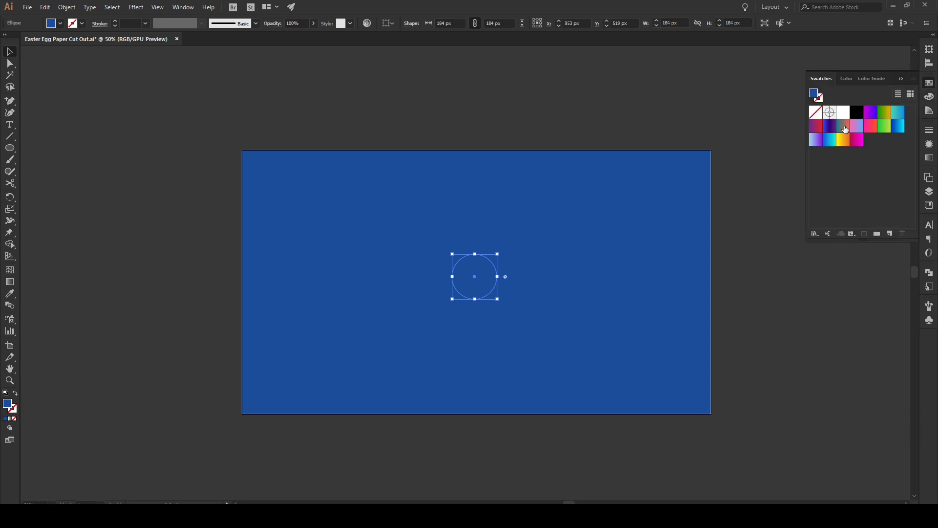
click(844, 127)
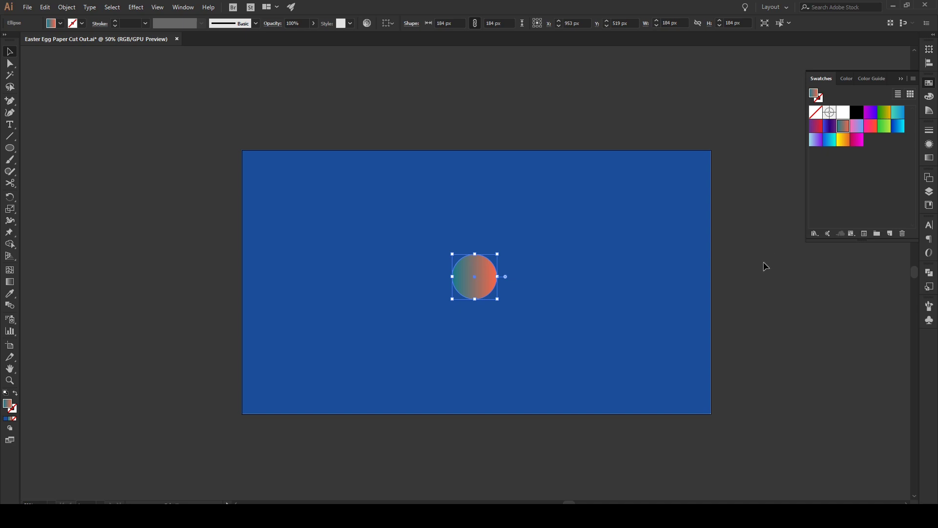
click(510, 290)
- Make the gradient run vertically across the circle, orange on top and teal at the bottom
scroll(501, 294, up, 2)
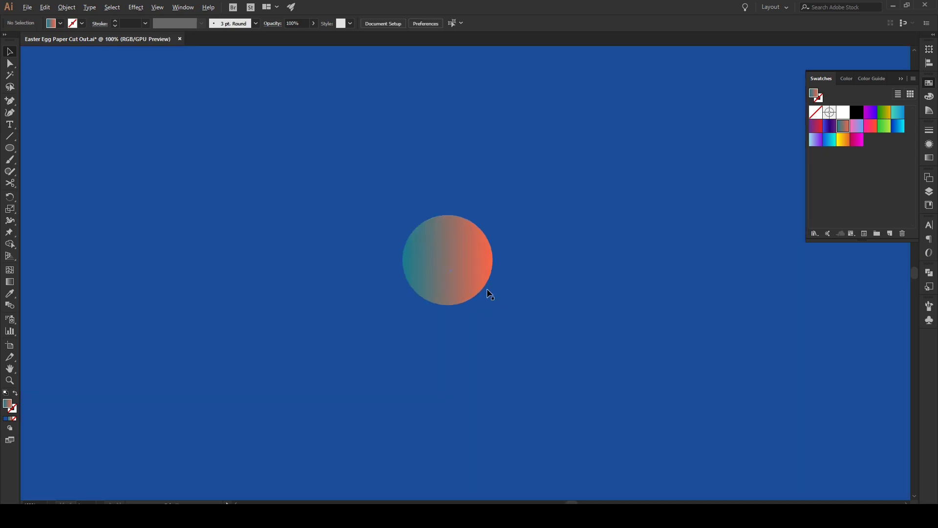
click(468, 268)
key(g)
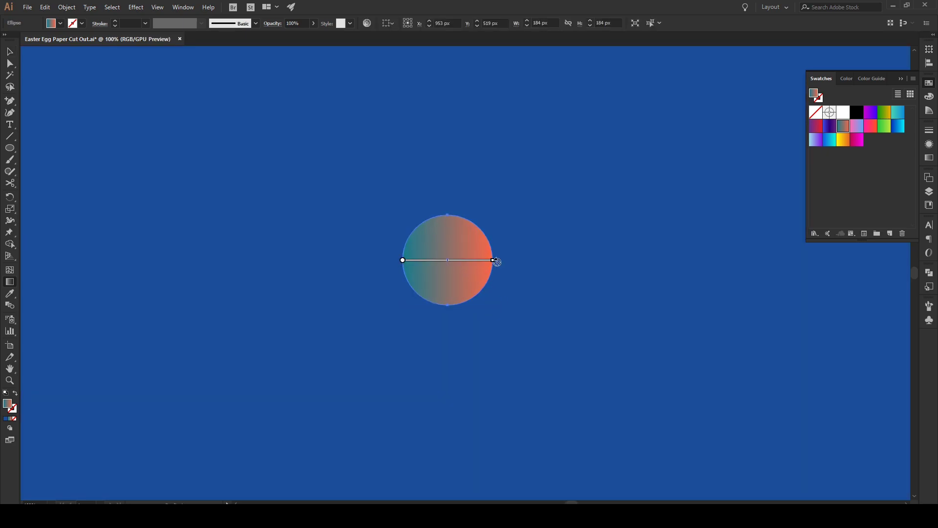
mouse_move(448, 259)
mouse_down()
mouse_move(427, 178)
mouse_move(447, 171)
mouse_up()
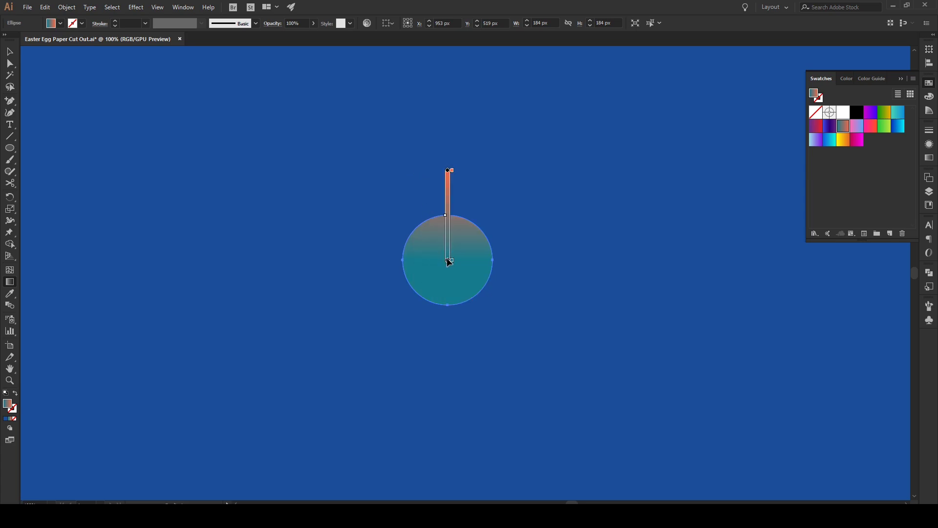
drag(450, 261, 447, 306)
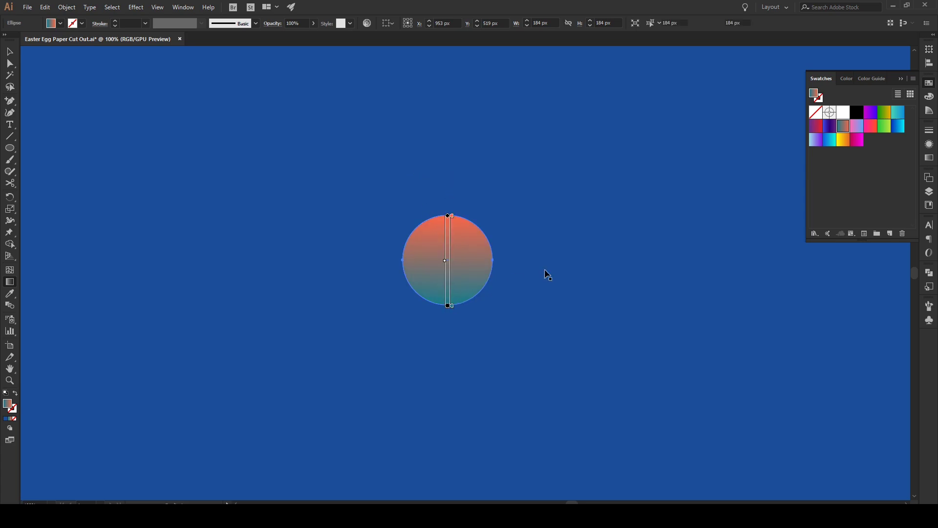
key(v)
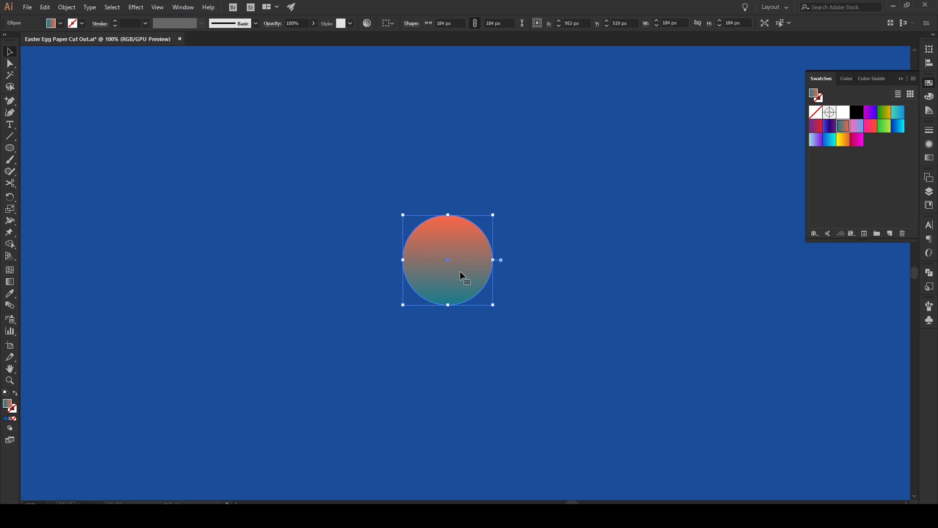
- Pull the circle's top anchor upward to form an egg shape
key(a)
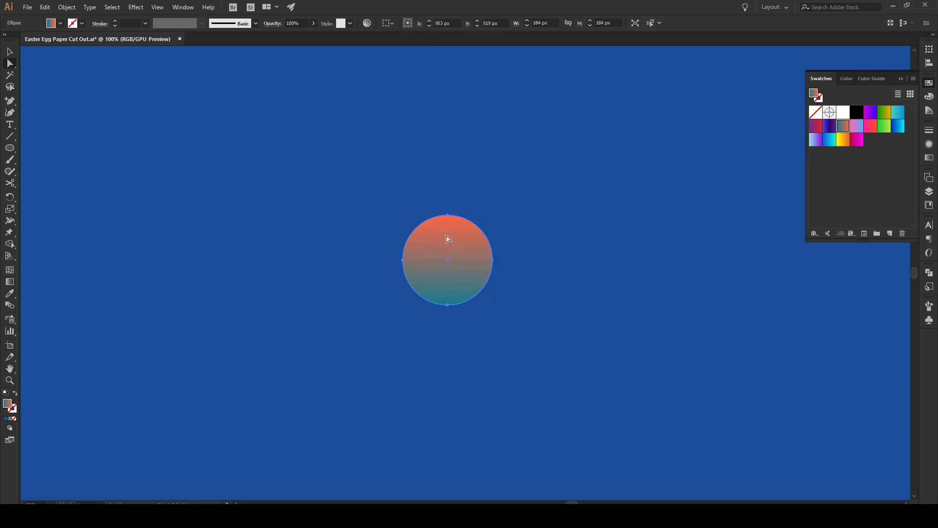
click(449, 216)
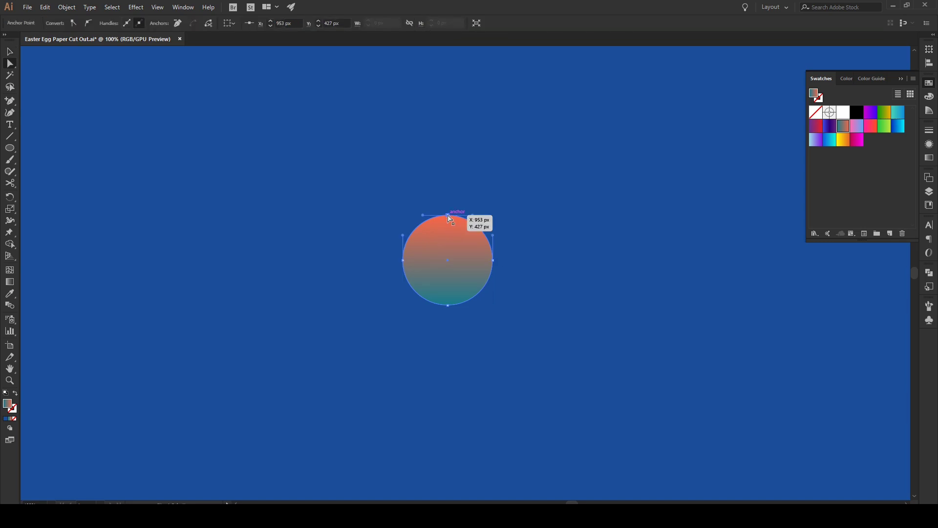
drag(449, 216, 449, 178)
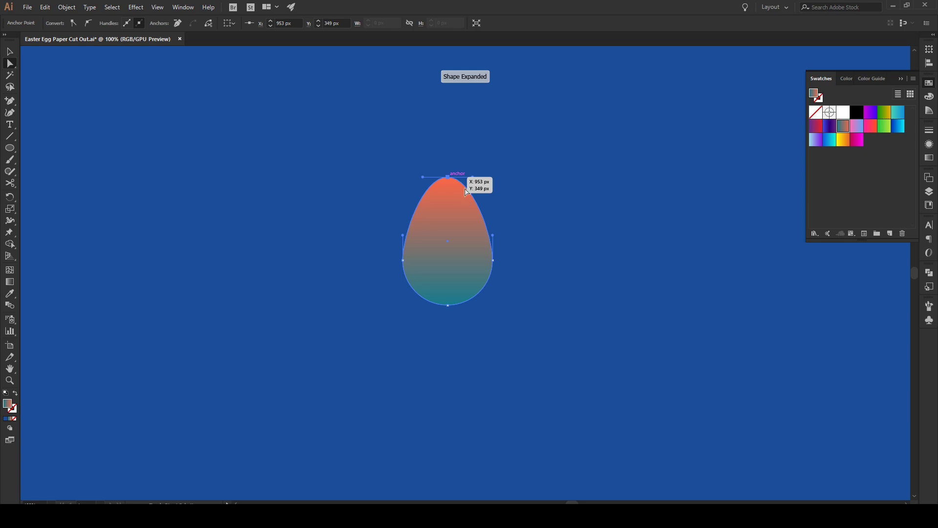
- Shrink the egg to about 107 × 152 px and nudge the blue background slightly right
key(v)
click(523, 222)
scroll(594, 242, down, 2)
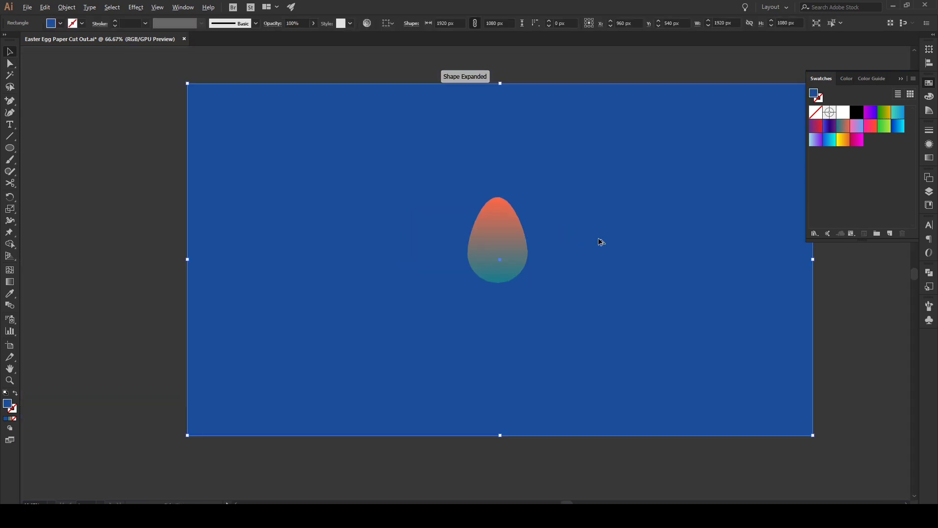
scroll(564, 245, up, 1)
click(518, 231)
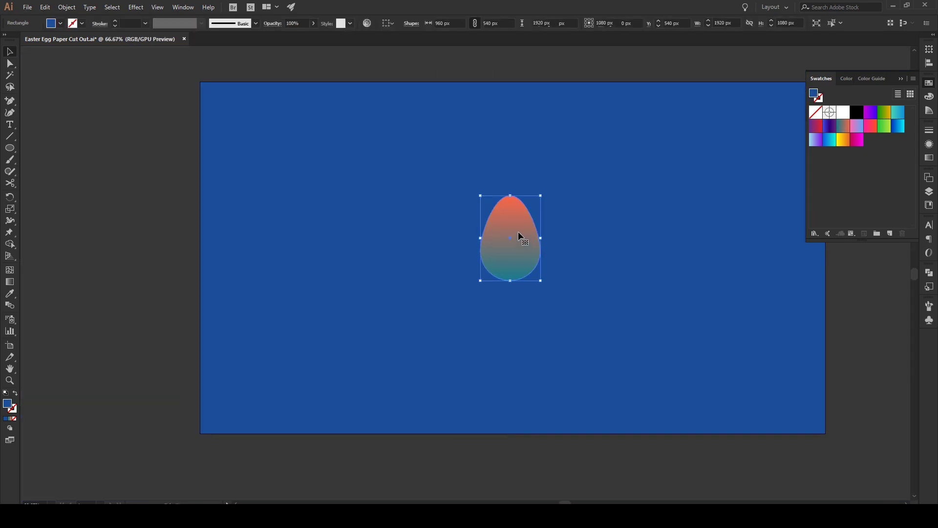
drag(519, 233, 524, 258)
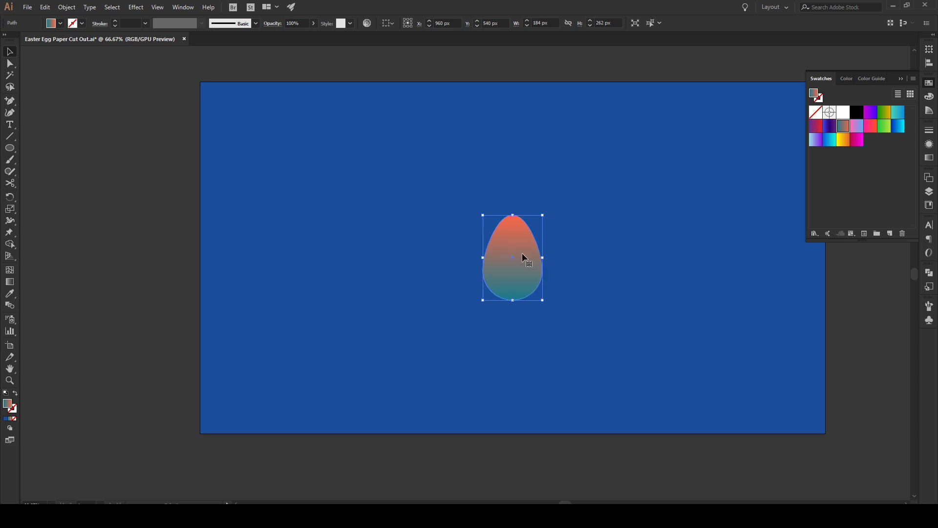
click(901, 79)
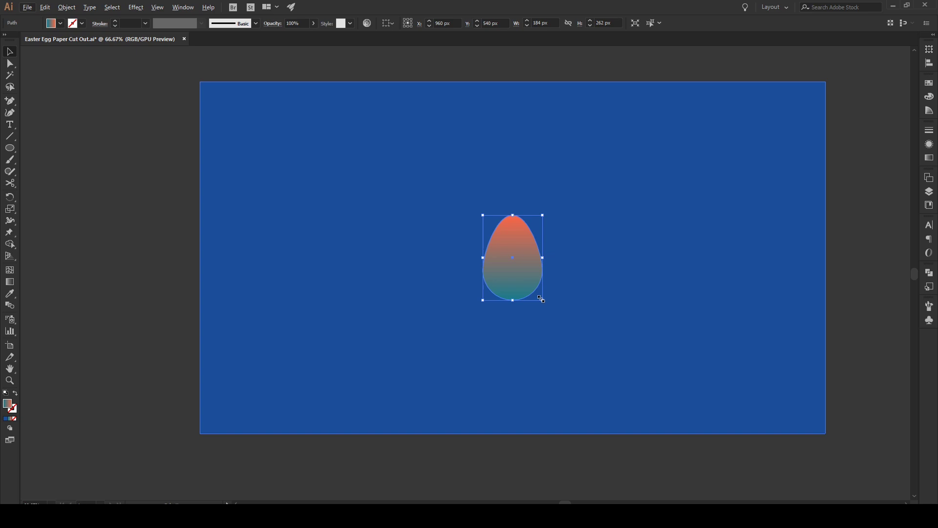
drag(543, 303, 517, 265)
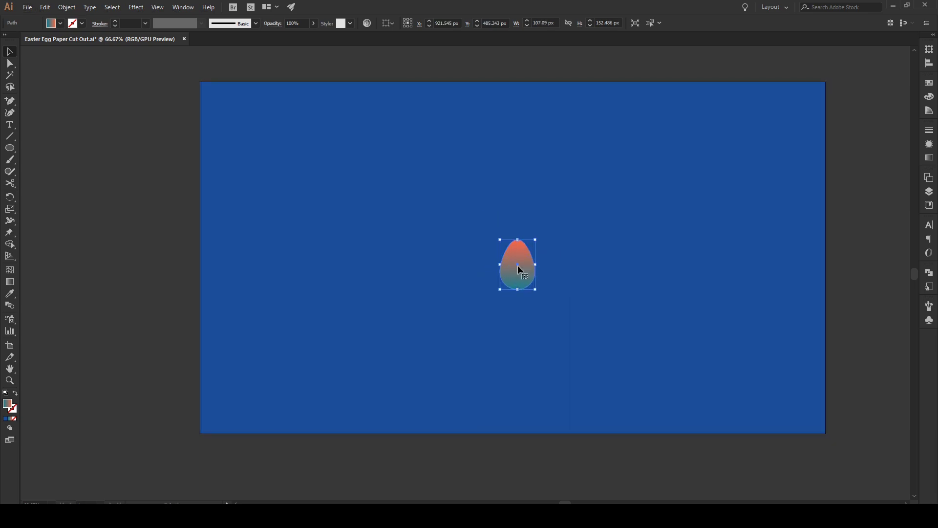
click(494, 305)
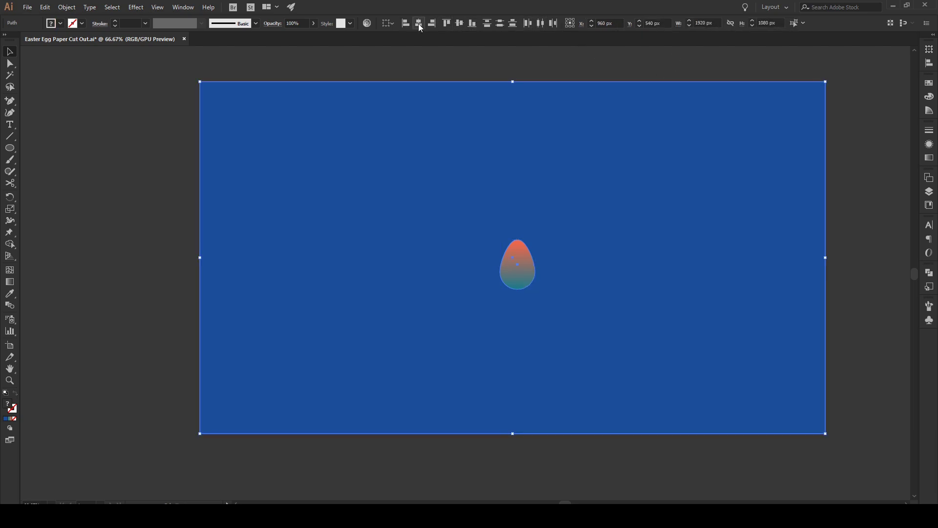
drag(610, 165, 605, 163)
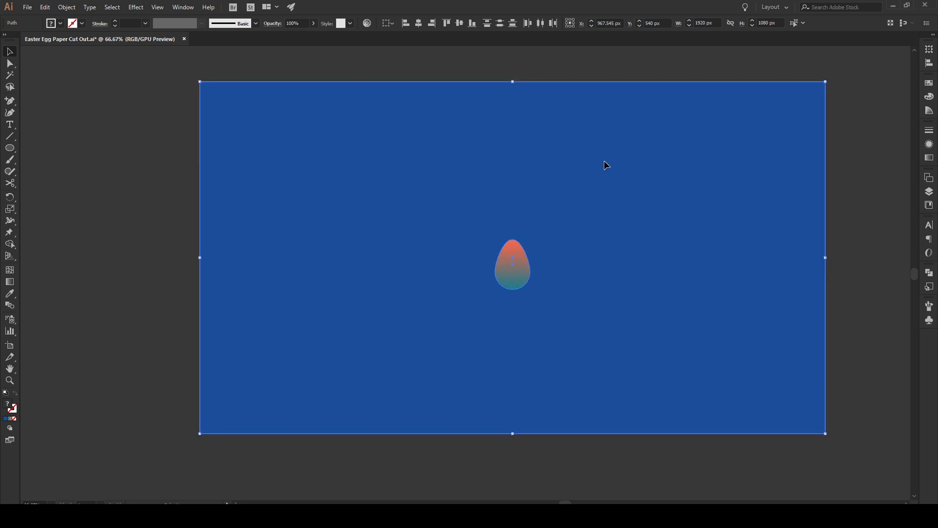
- Scale up a copy of the small egg by about 315%, to roughly 684 × 974 px
key(ctrl+2)
click(515, 291)
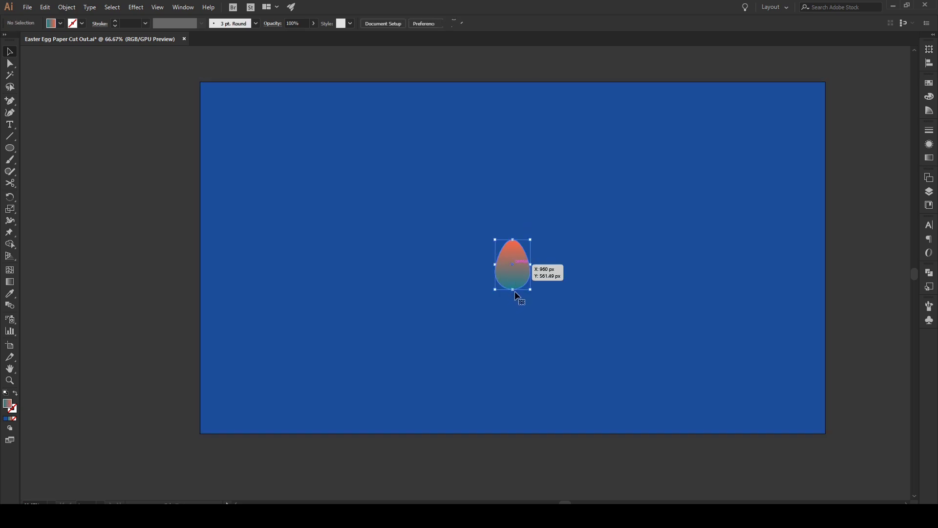
scroll(515, 290, up, 1)
scroll(535, 270, down, 1)
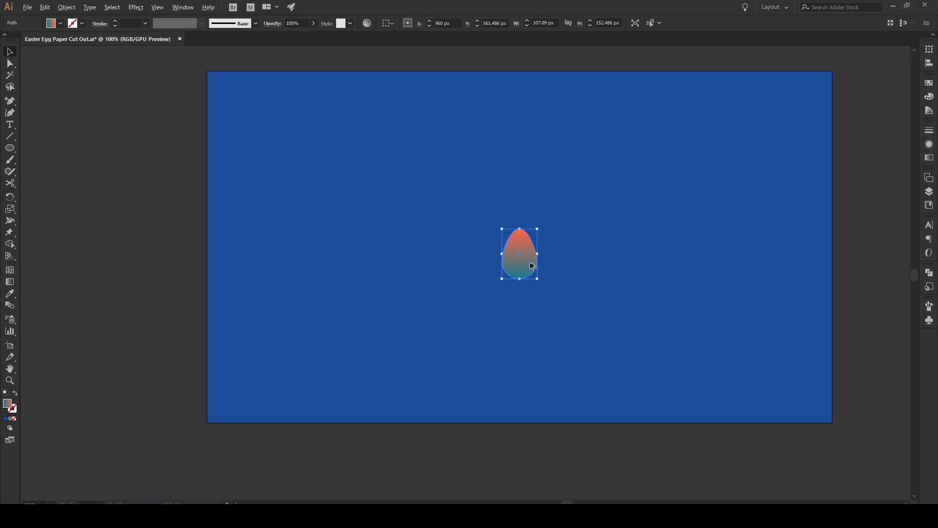
key(s)
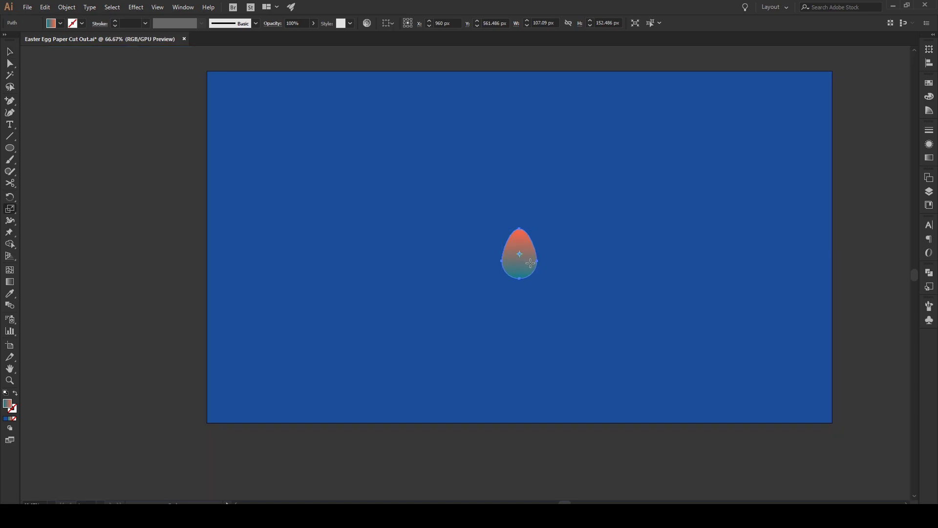
drag(530, 266, 581, 335)
- Stack the small egg above the large egg in the Layers panel
key(v)
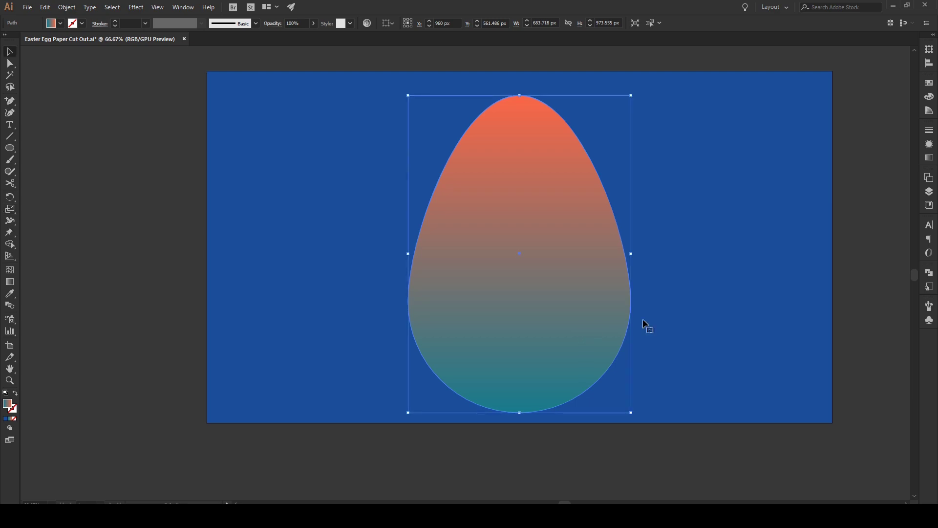
click(929, 191)
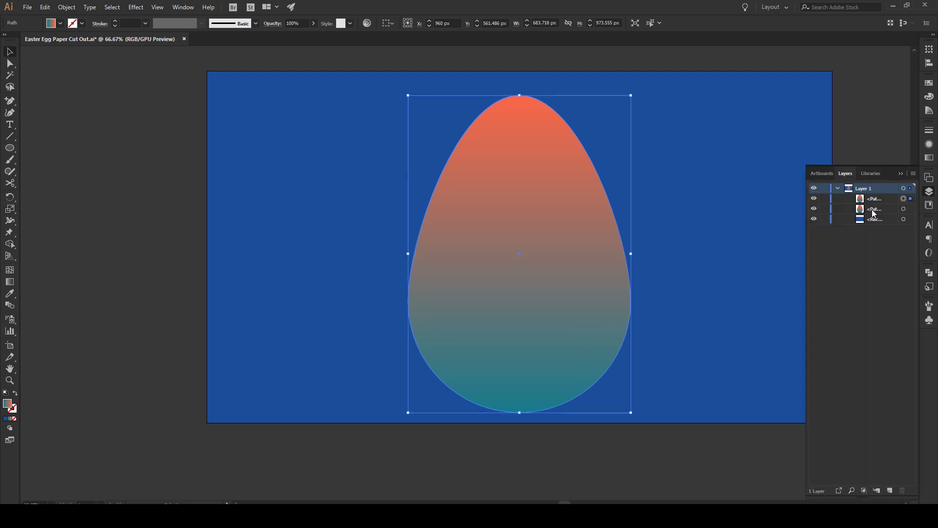
drag(875, 212, 877, 197)
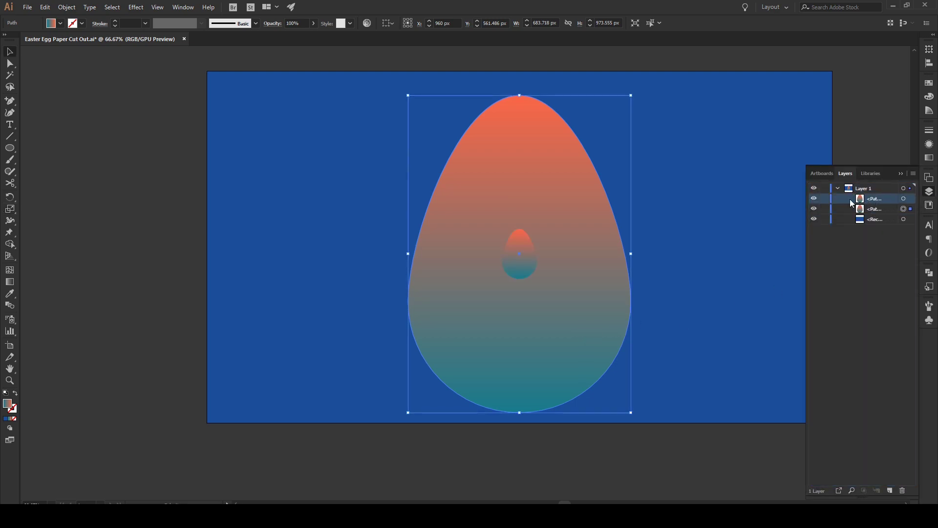
click(861, 134)
click(604, 223)
click(929, 191)
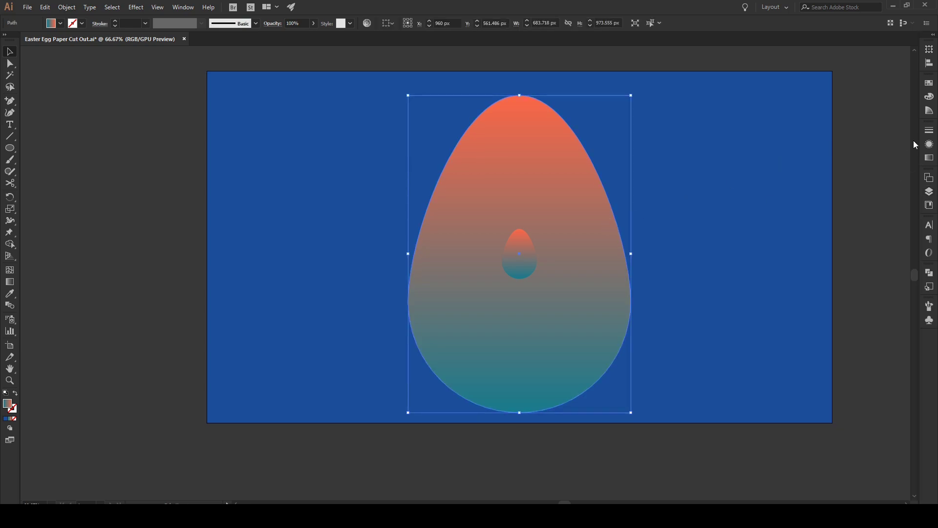
- Fill the large egg with the blue-teal gradient swatch
click(931, 87)
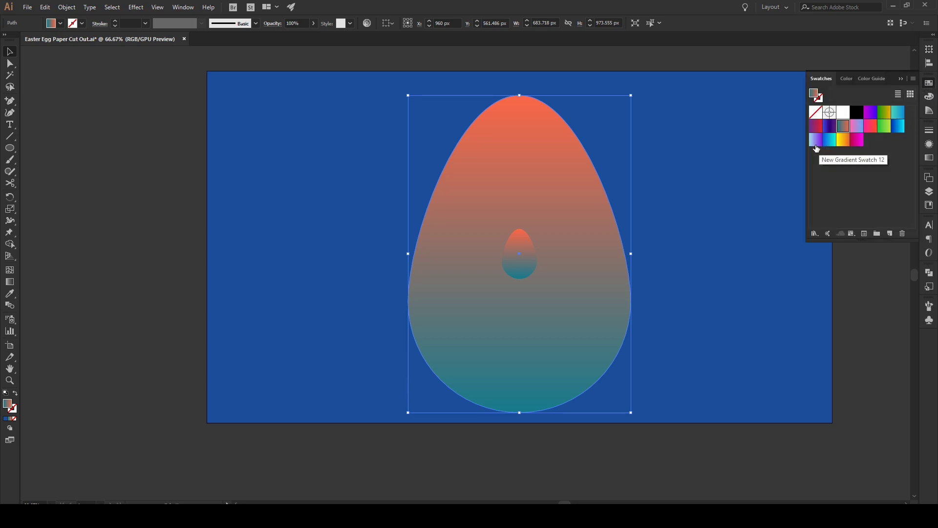
click(854, 144)
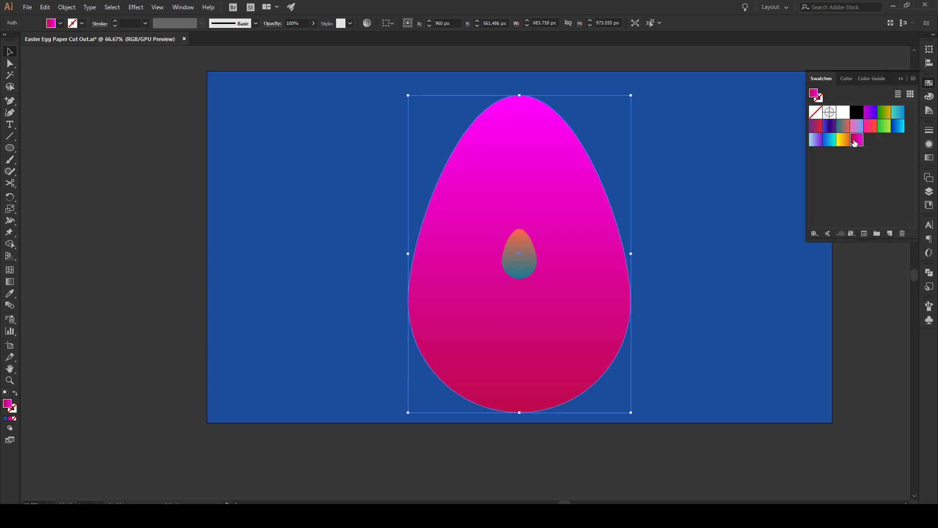
click(898, 115)
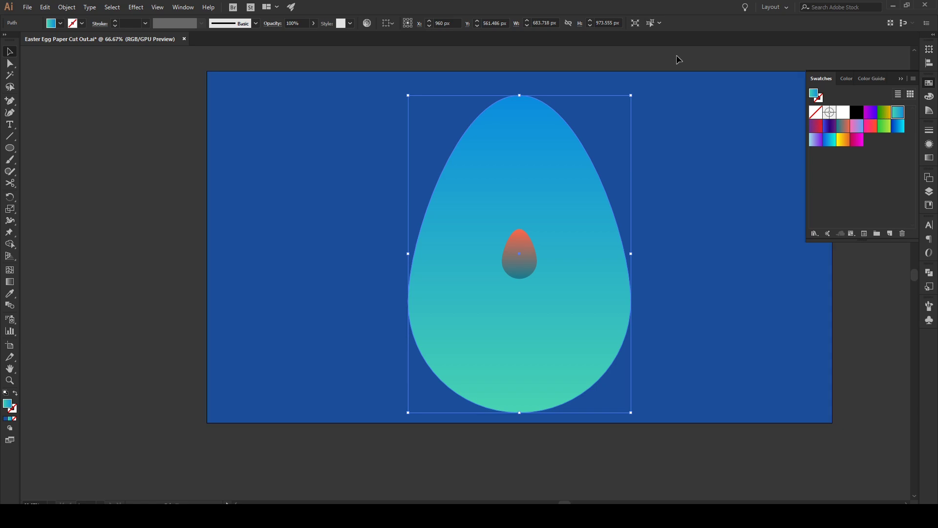
click(674, 78)
click(594, 241)
key(g)
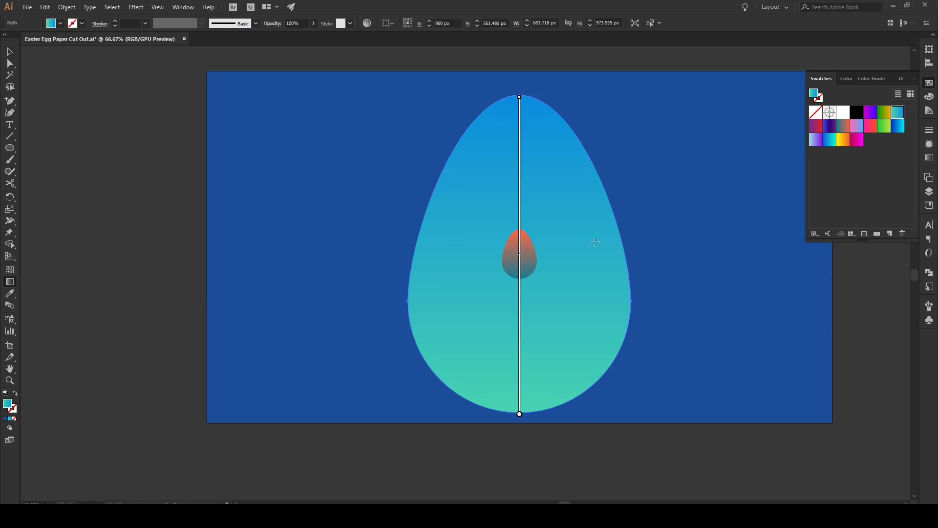
click(9, 52)
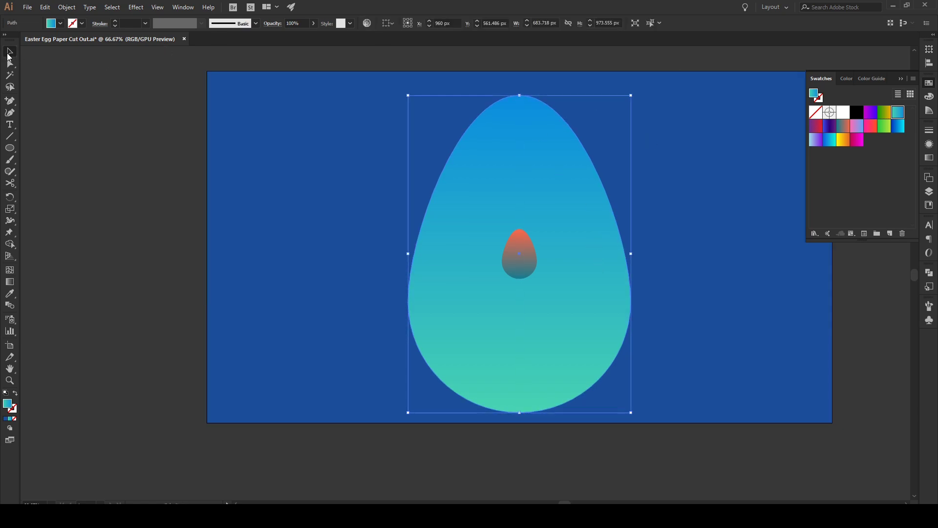
click(373, 72)
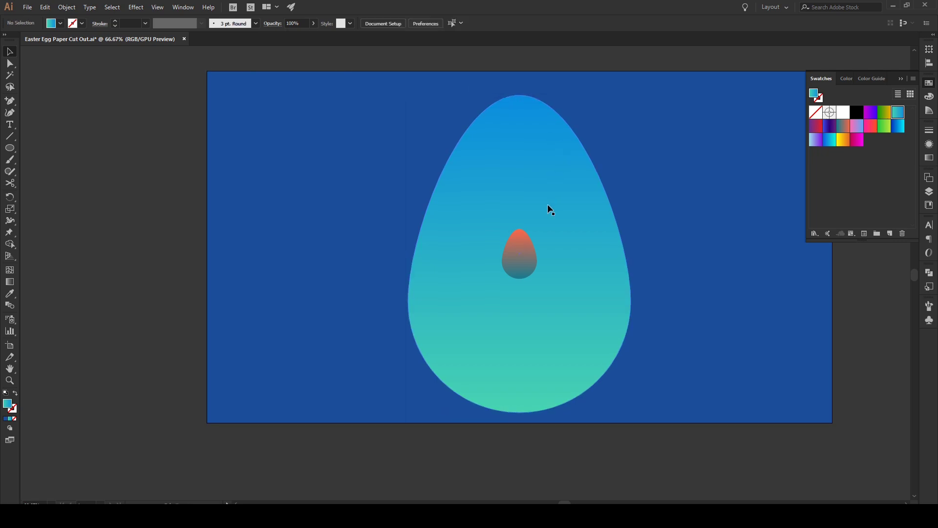
- Blend the large egg with the small egg via Object > Blend > Make
click(578, 238)
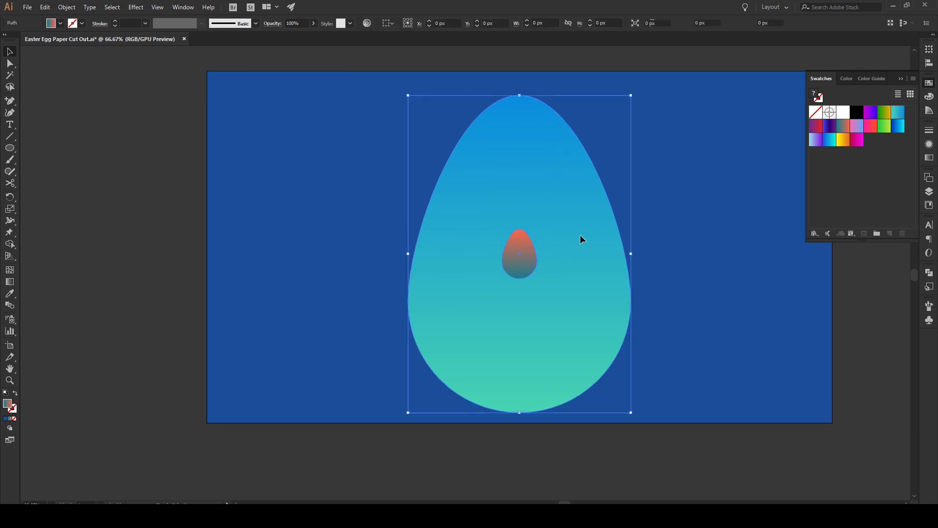
click(67, 7)
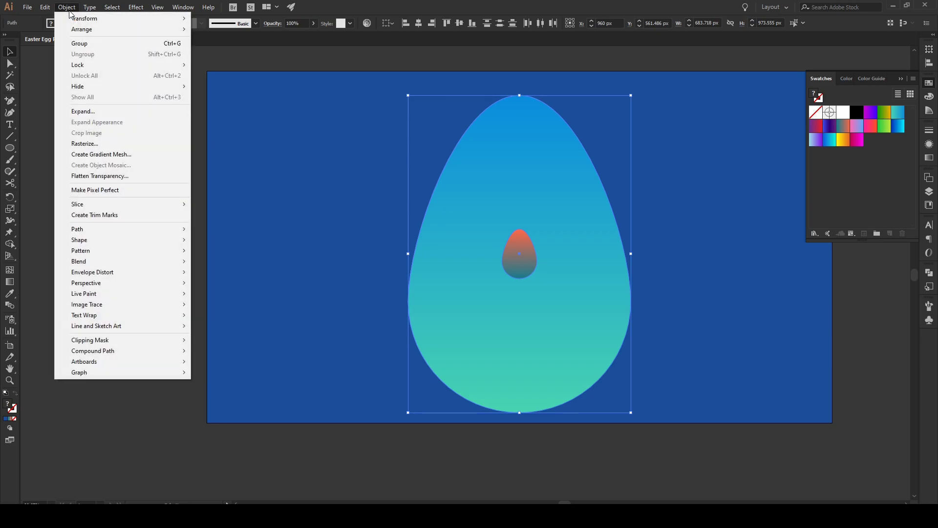
mouse_move(140, 260)
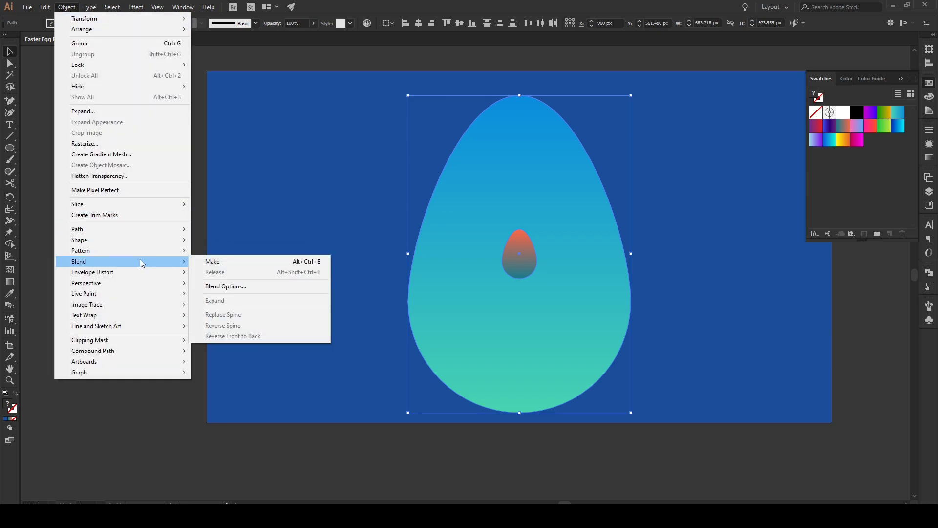
click(213, 262)
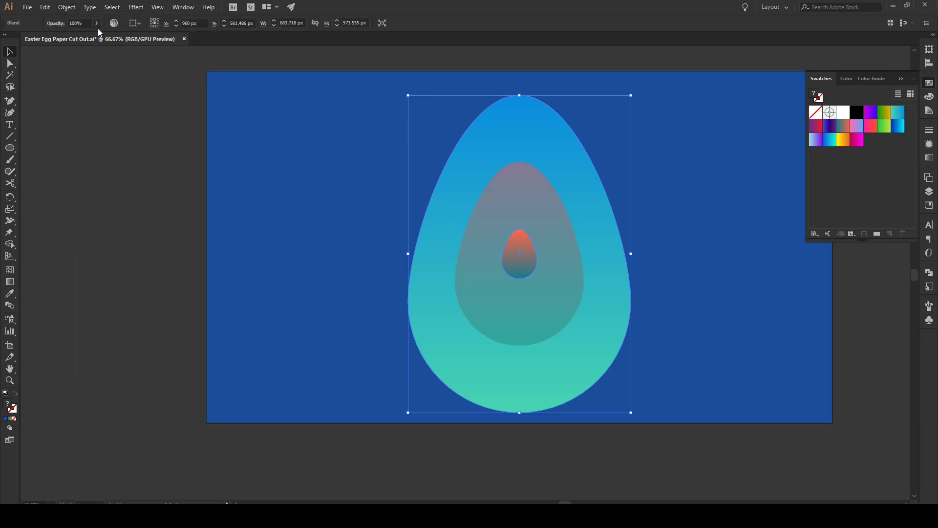
- Set Blend Options to Specified Steps with 5 steps and Preview turned on
click(69, 8)
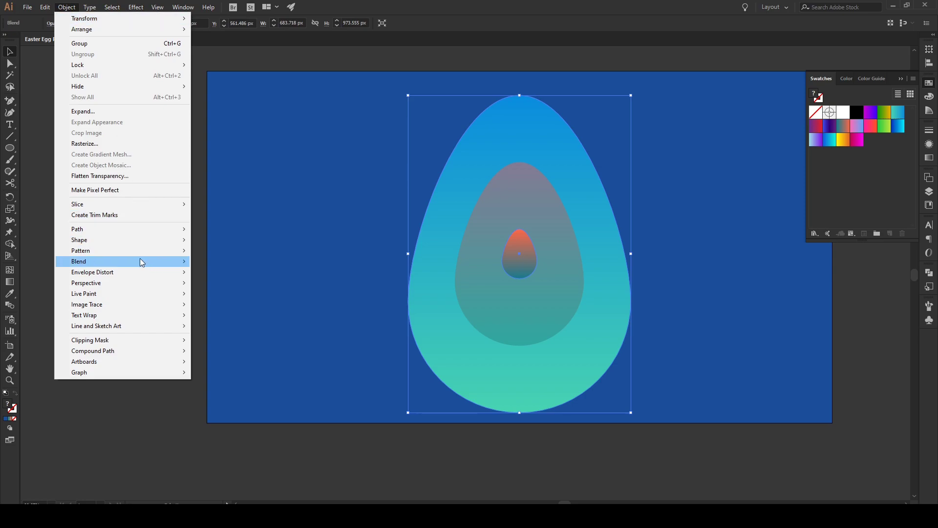
mouse_move(140, 260)
click(245, 286)
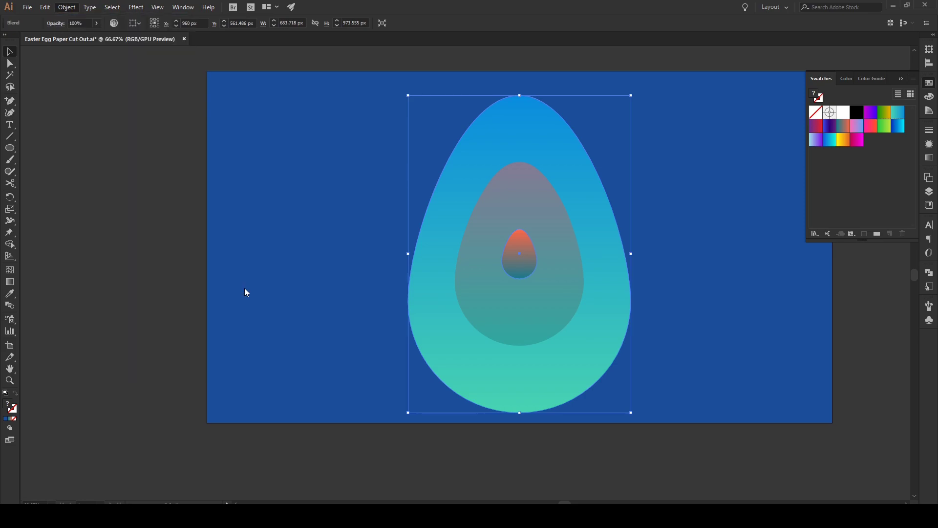
drag(98, 12, 217, 76)
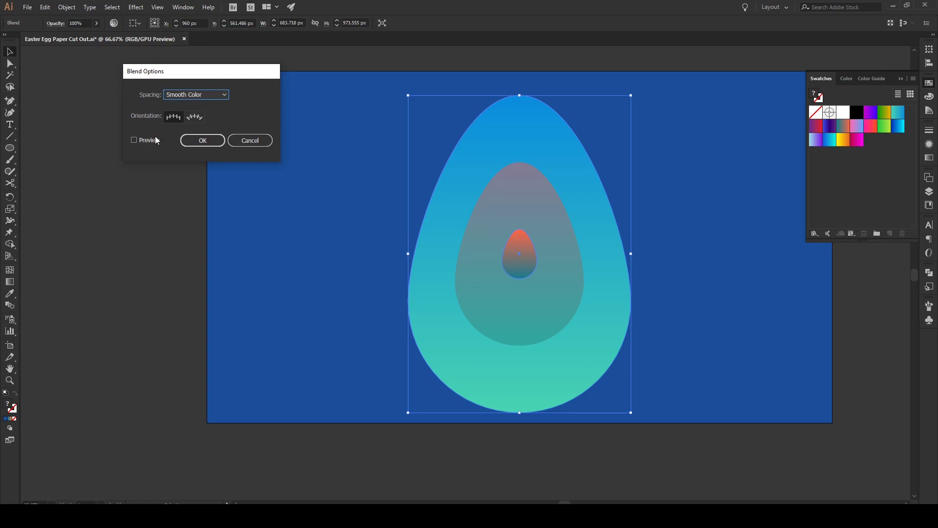
click(145, 141)
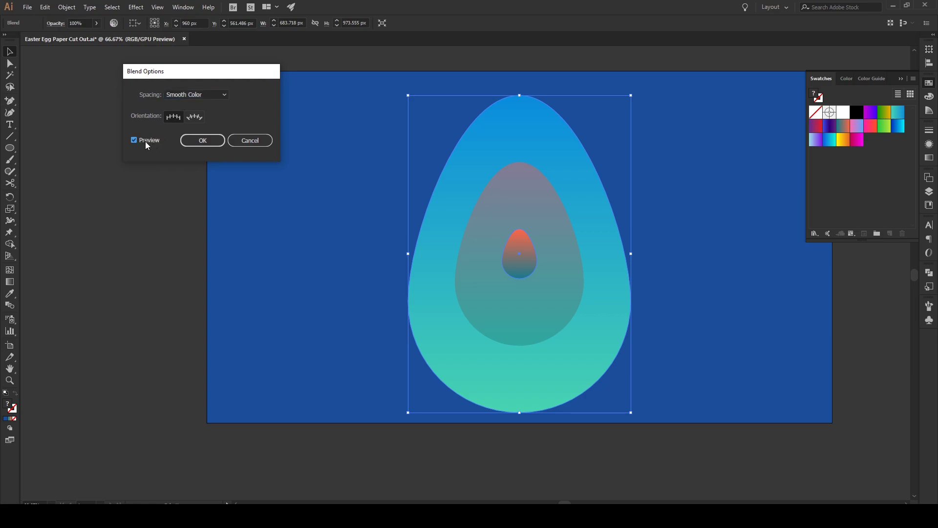
click(194, 97)
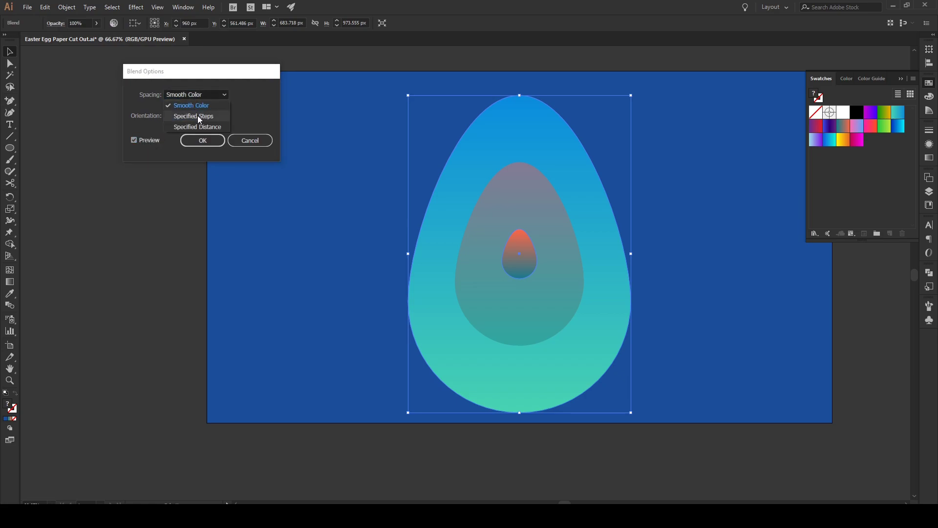
click(198, 116)
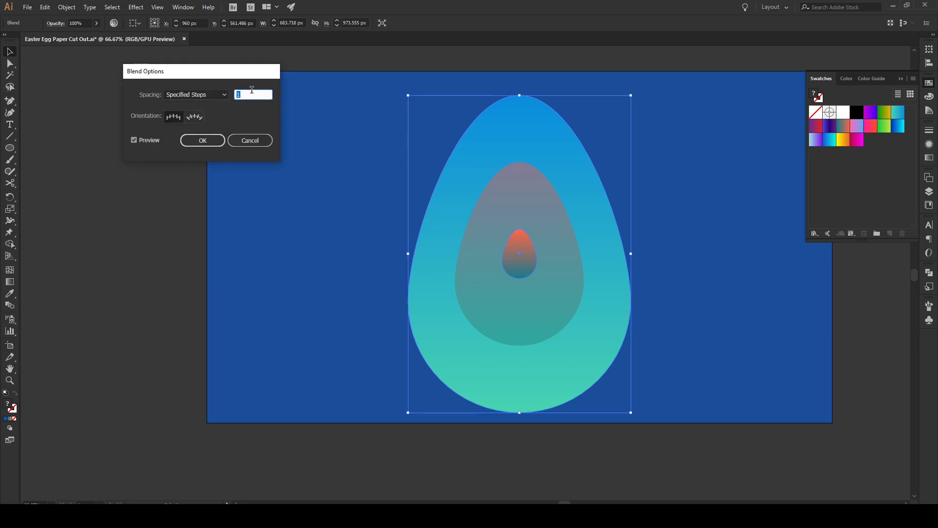
text(5)
key(Tab)
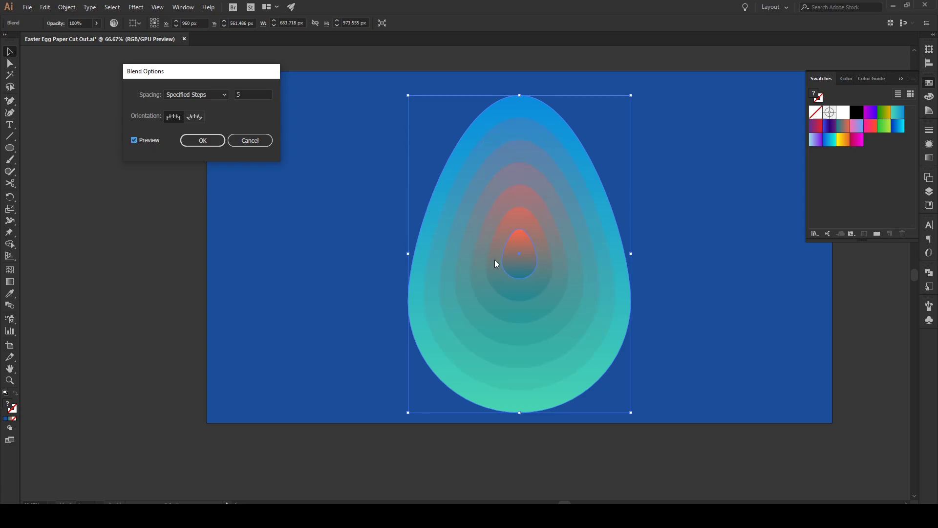
- Apply the 5-step blend and expand it into separate egg shapes
click(207, 140)
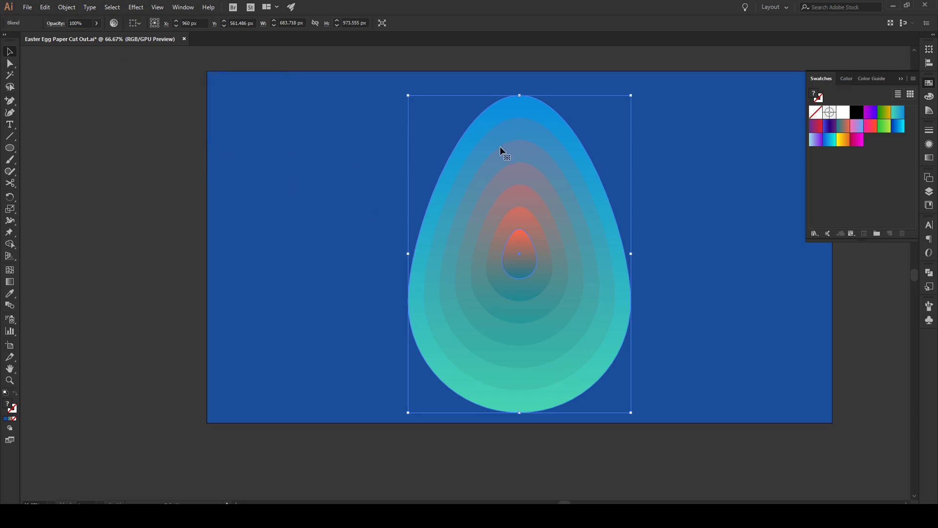
click(67, 8)
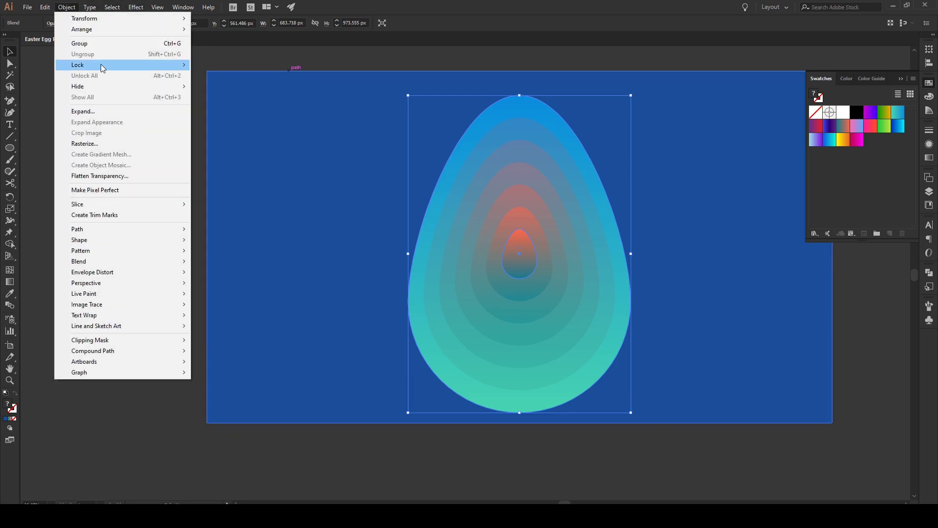
mouse_move(132, 257)
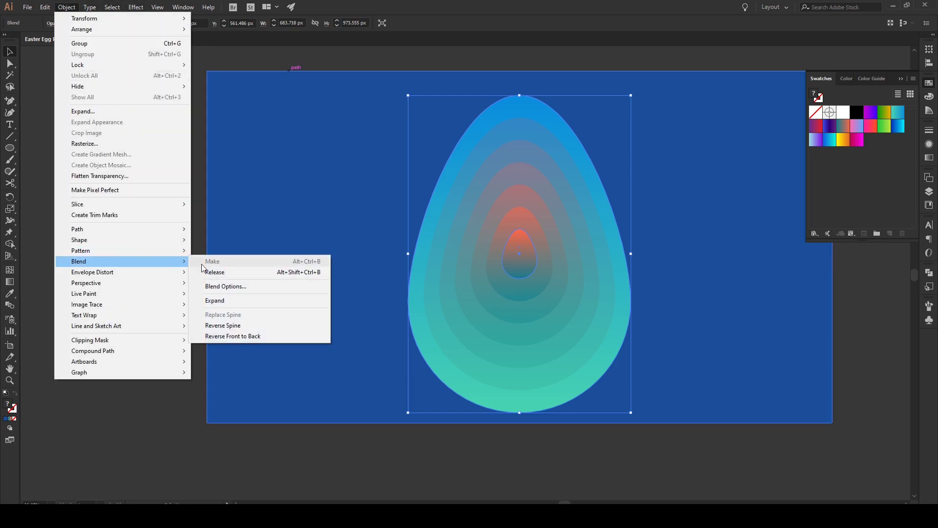
click(258, 299)
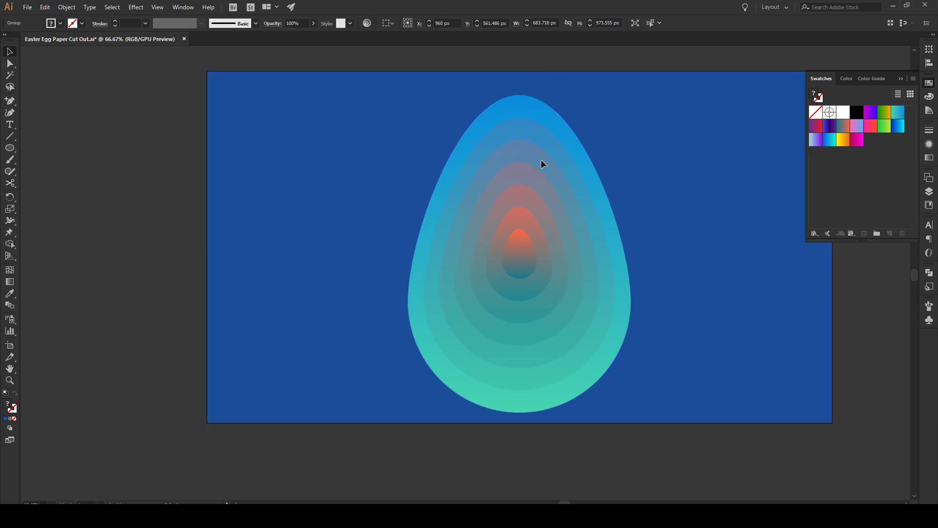
- Ungroup the egg rings and select the blue background rectangle
click(655, 179)
click(901, 78)
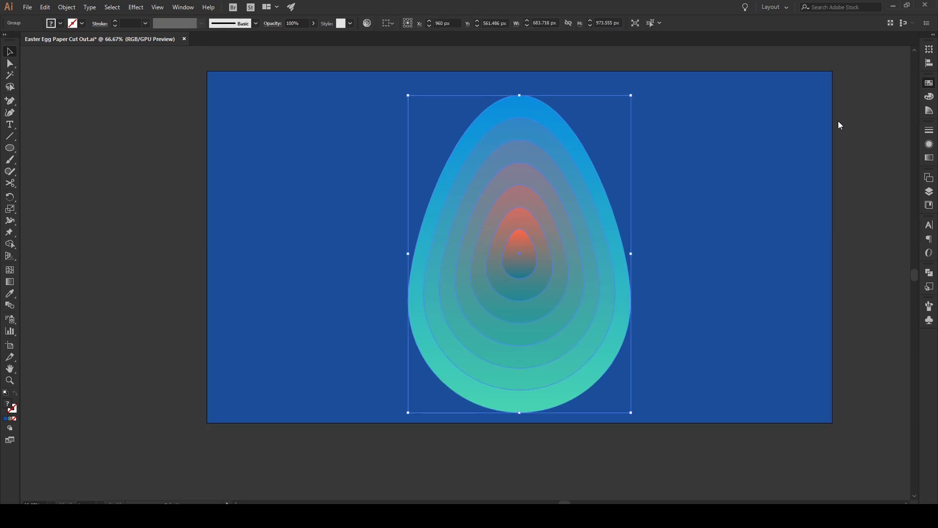
right_click(567, 195)
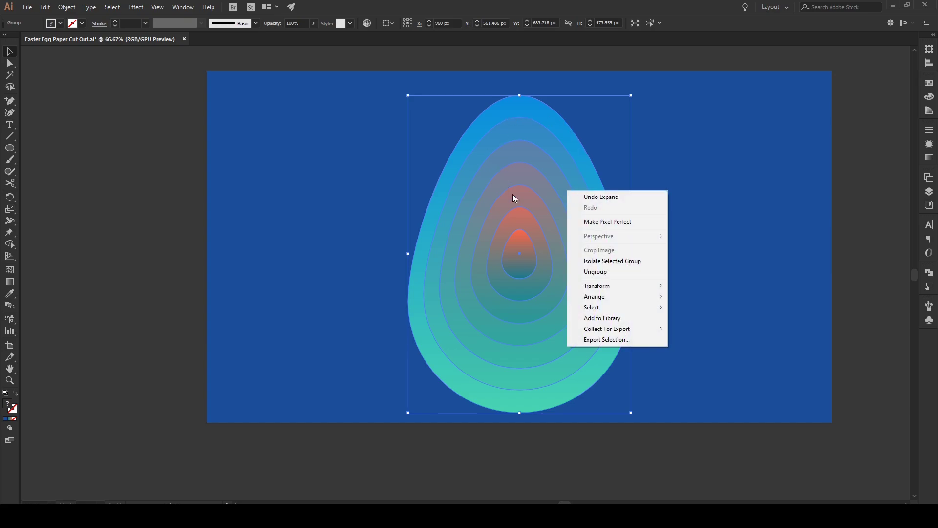
click(608, 272)
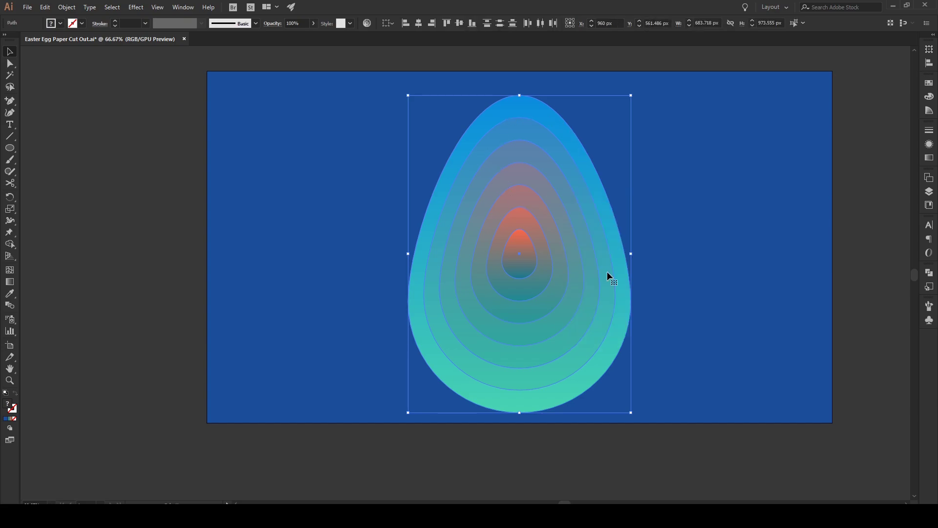
click(620, 453)
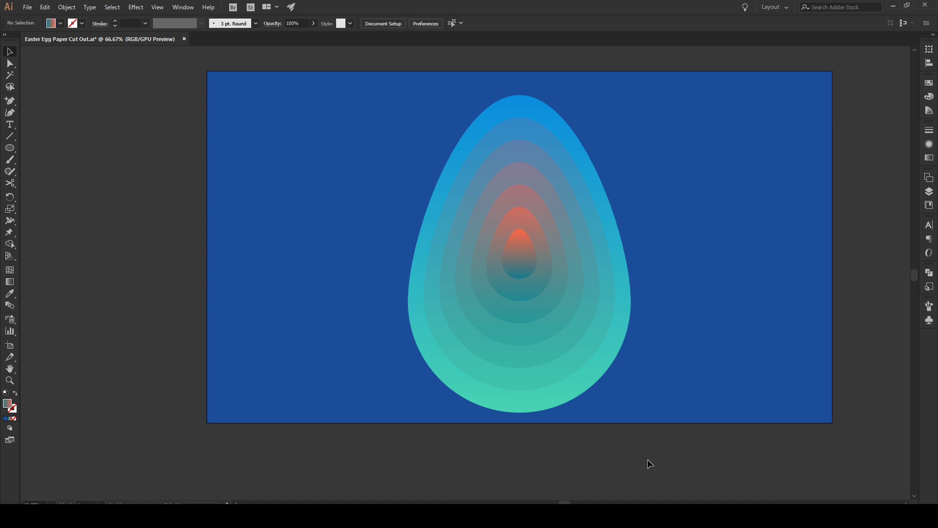
drag(648, 459, 585, 377)
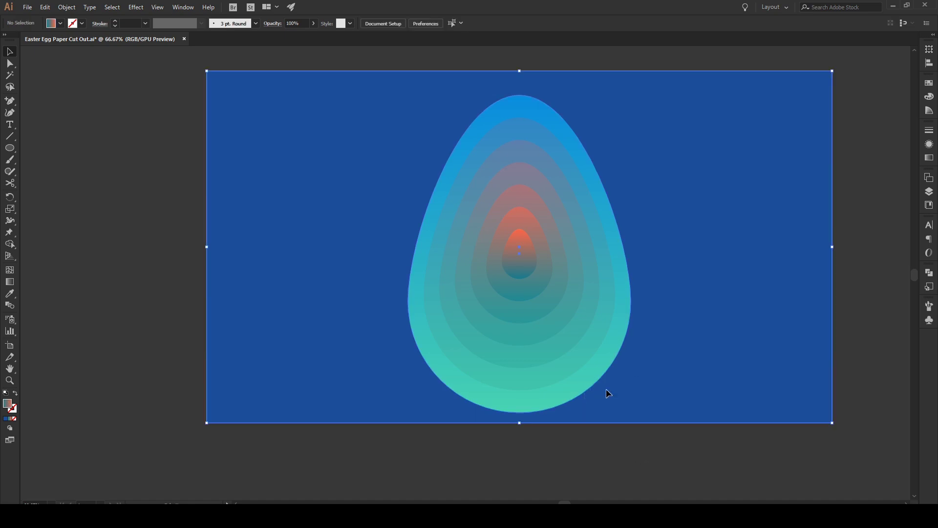
- Divide the outer egg and blue background with Pathfinder > Divide
click(581, 380)
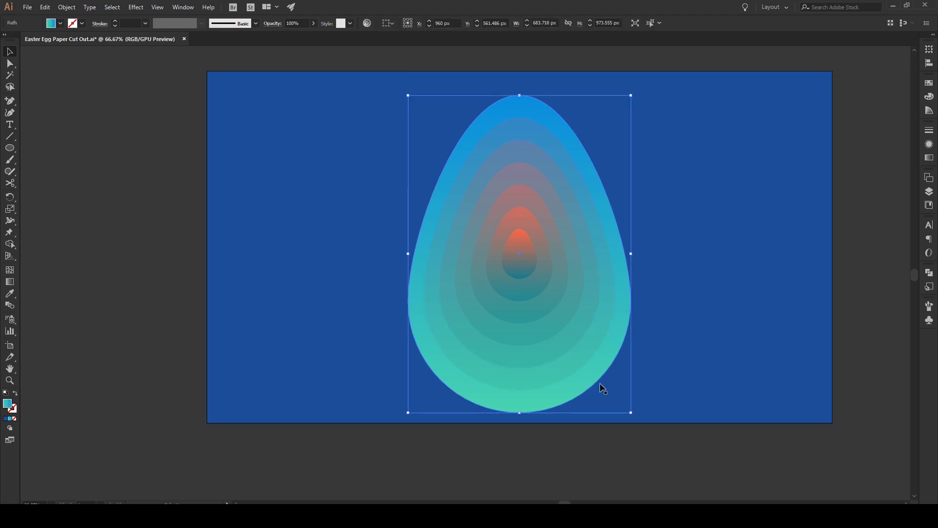
shift+click(662, 385)
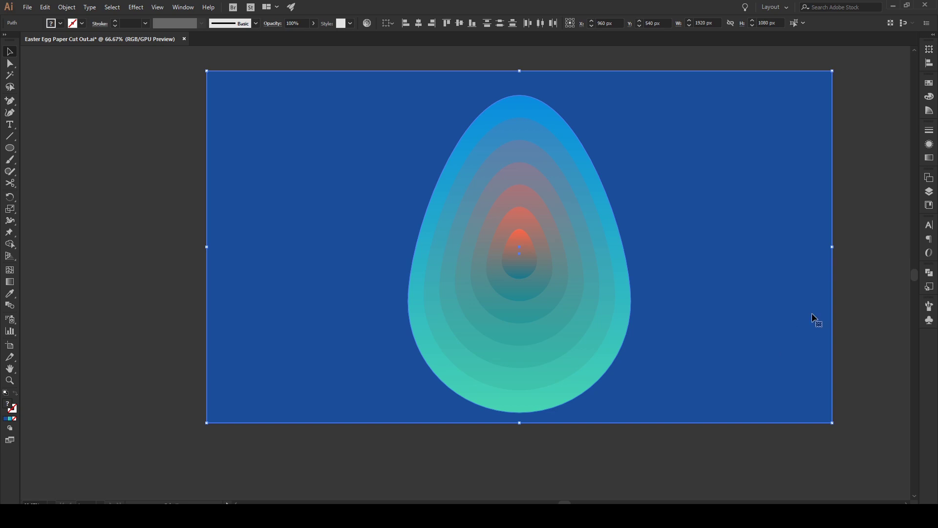
click(929, 274)
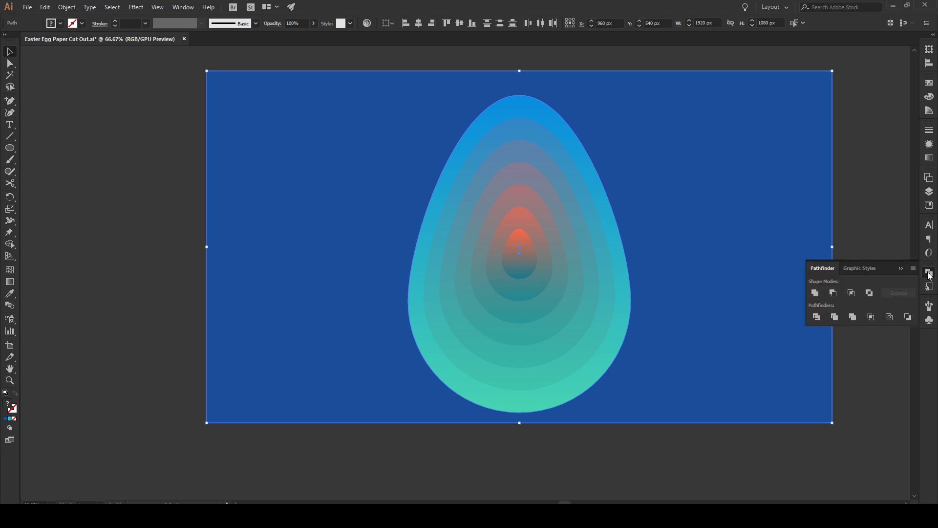
click(815, 320)
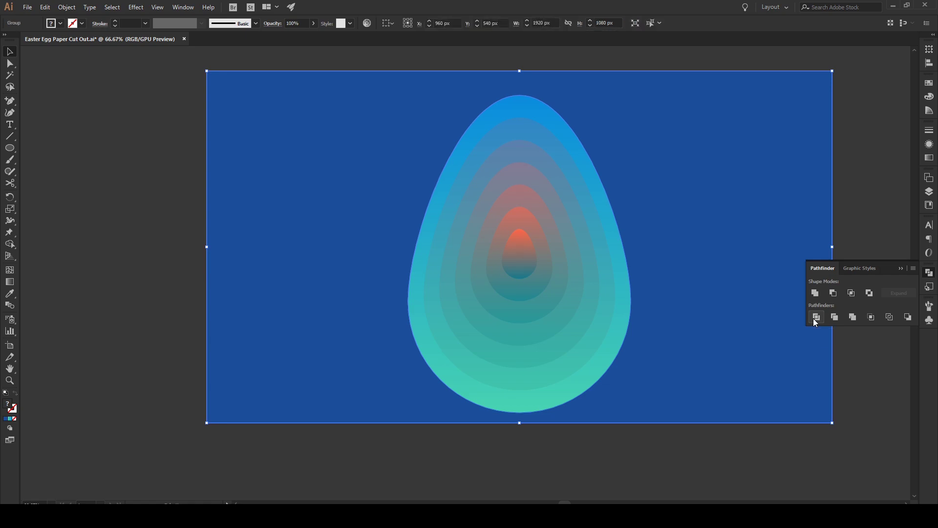
- Reselect the divided egg and background pieces and collapse the Pathfinder panel
click(665, 447)
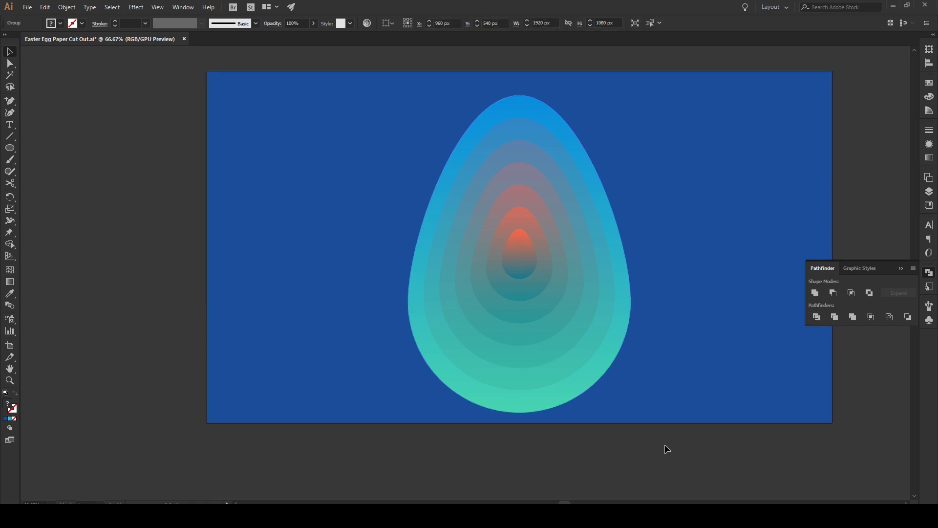
click(710, 379)
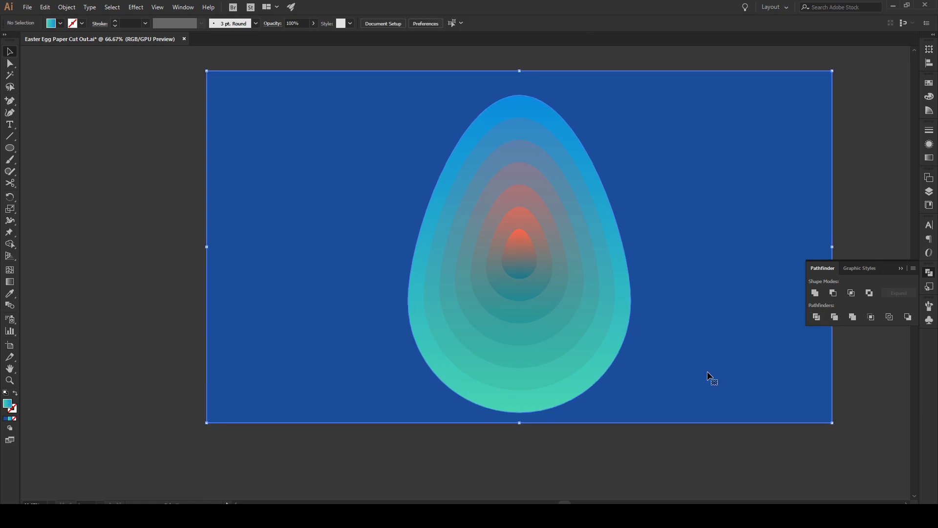
right_click(656, 335)
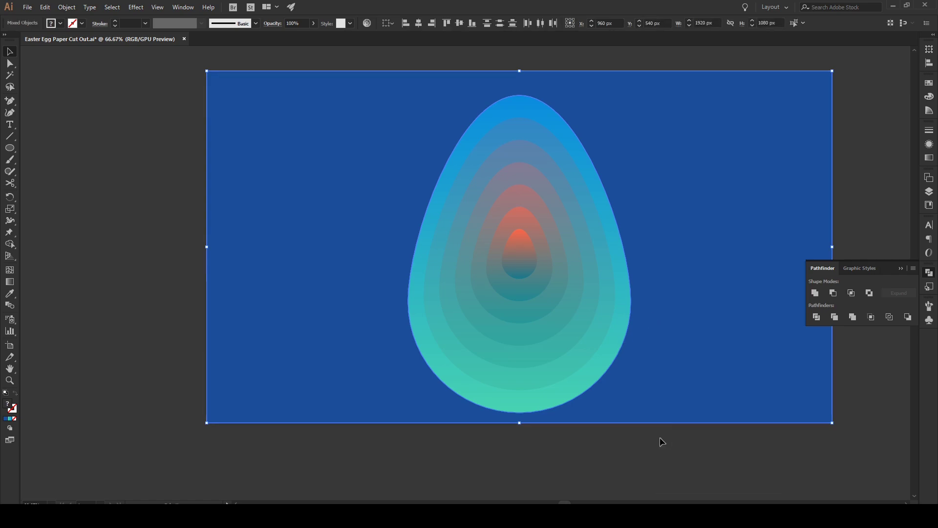
click(662, 442)
click(601, 374)
click(667, 387)
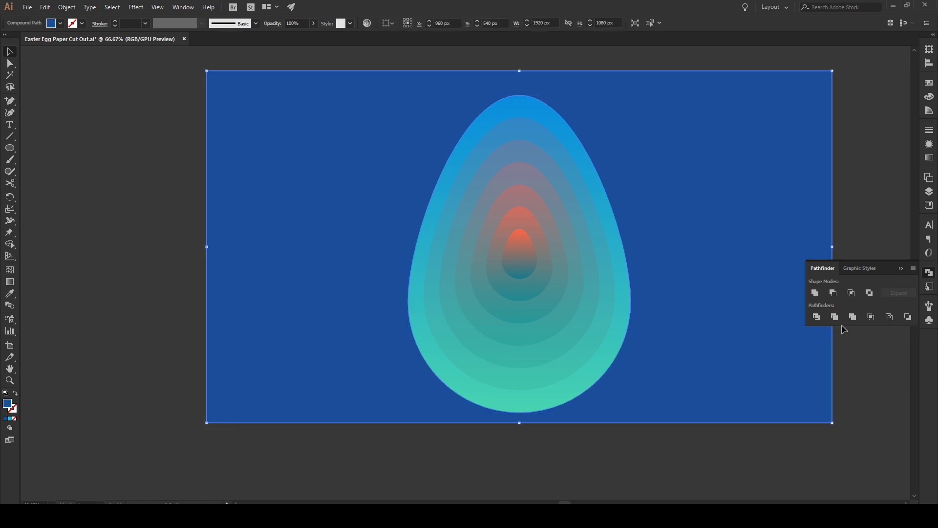
click(899, 270)
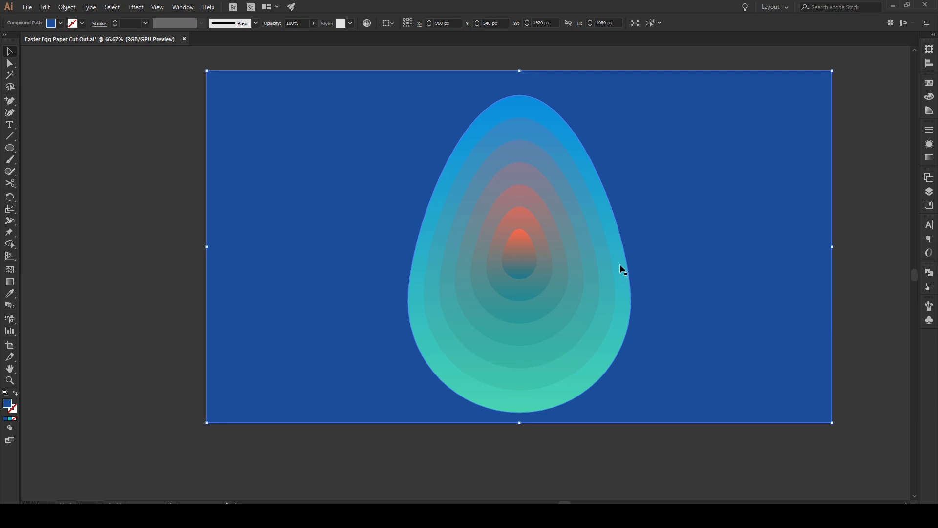
- Divide all the egg ring paths, excluding the background, with Pathfinder > Divide
click(929, 192)
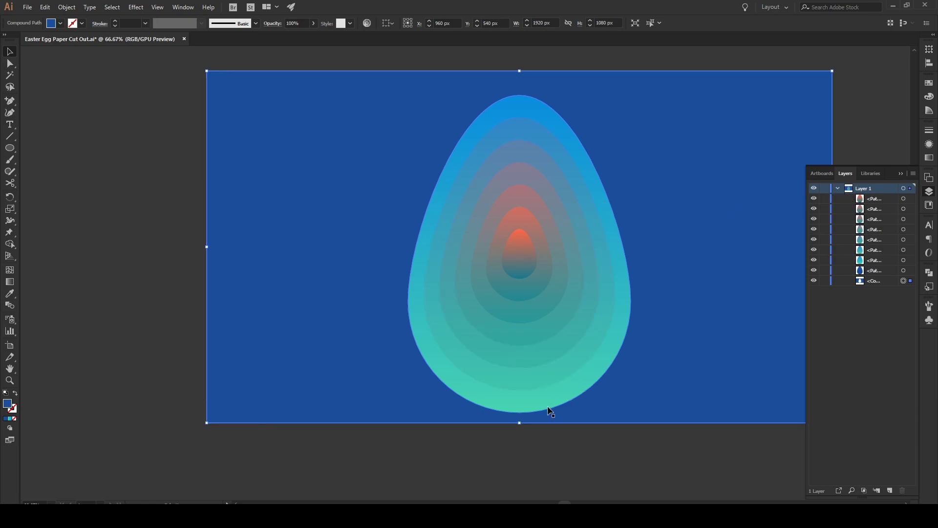
drag(598, 448, 577, 391)
drag(513, 254, 503, 245)
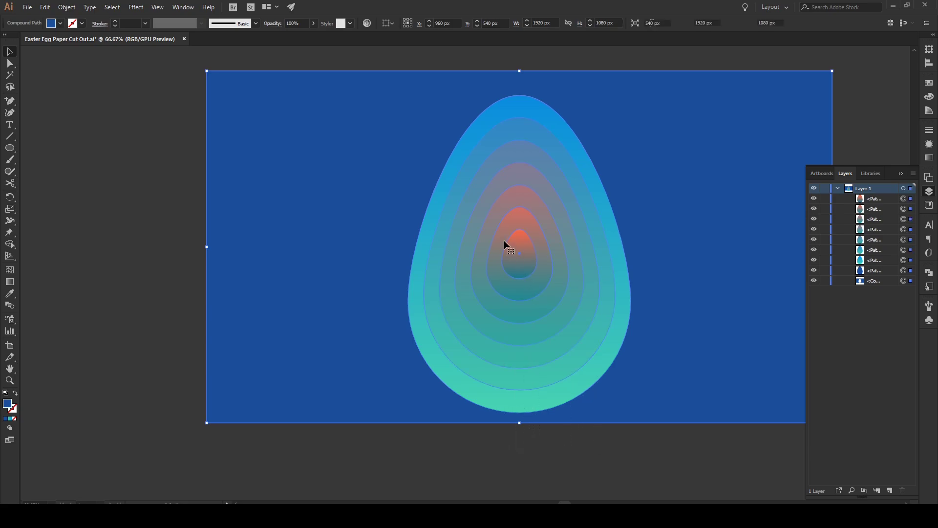
shift+click(672, 296)
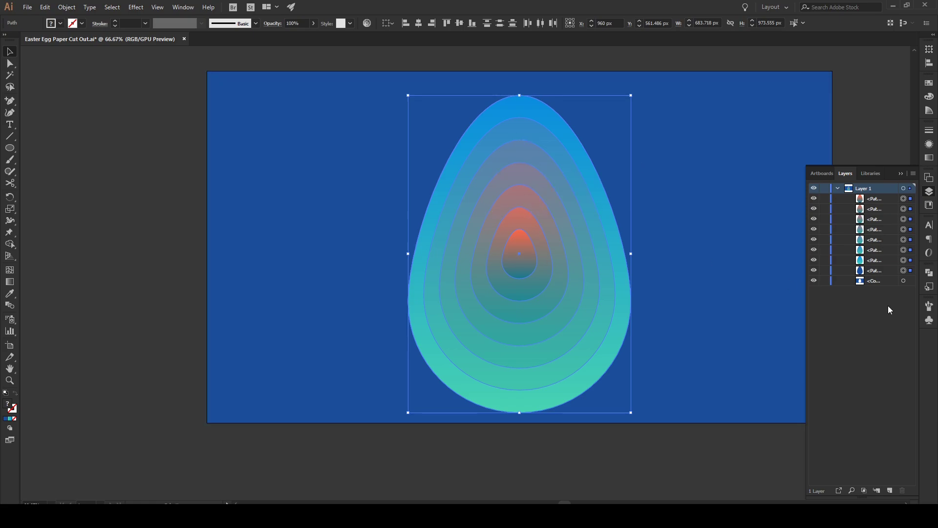
click(931, 273)
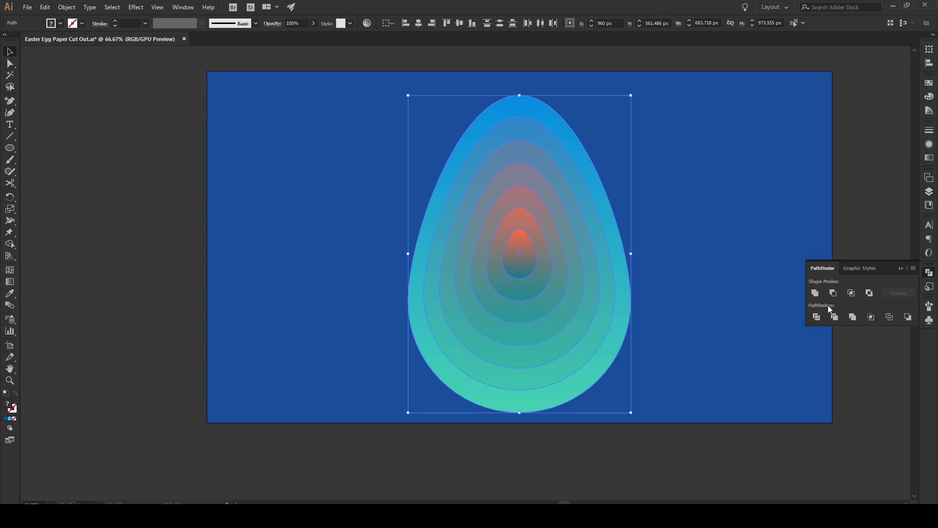
click(816, 318)
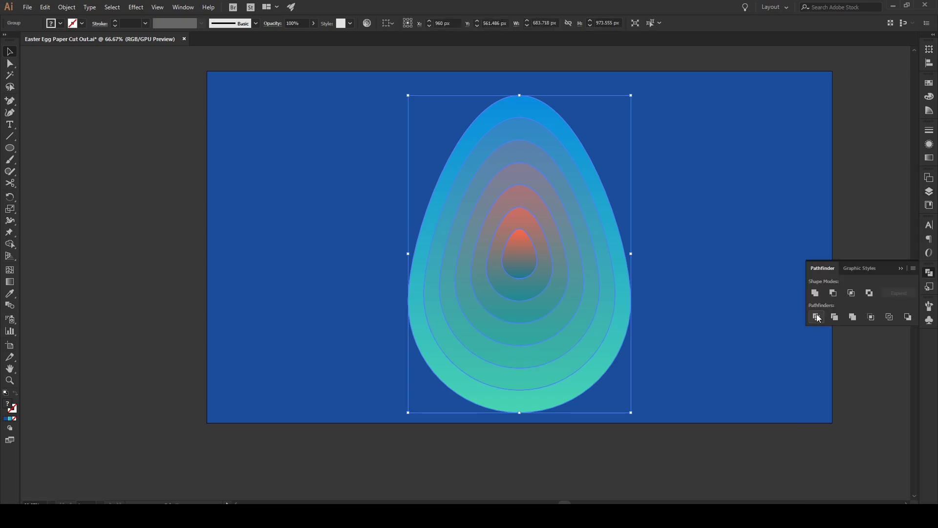
- Inspect the new egg group in Layers, close the panel, and select the blue background
click(930, 192)
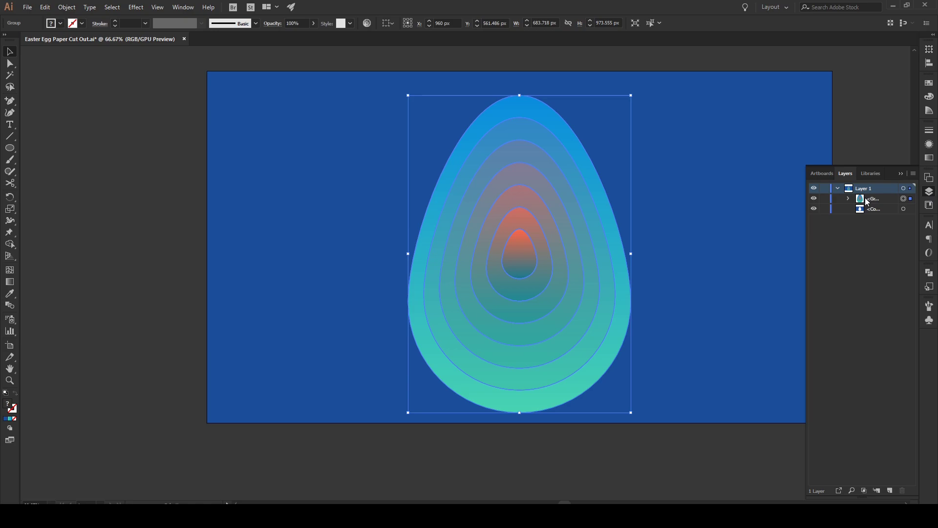
click(849, 198)
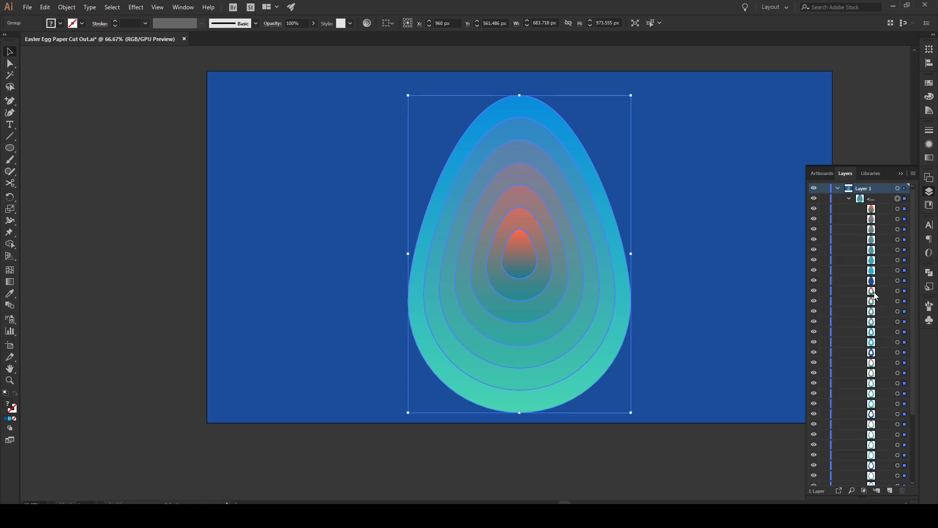
click(849, 199)
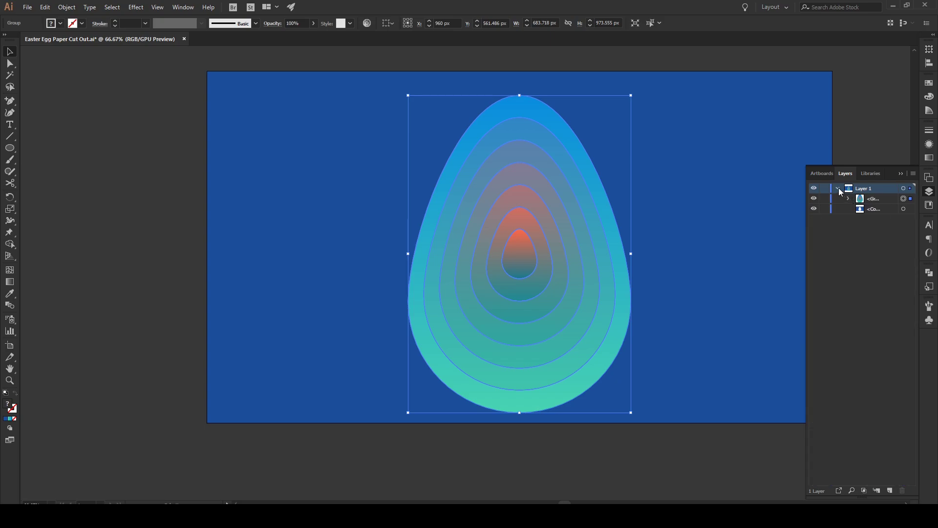
click(839, 189)
click(901, 173)
click(719, 455)
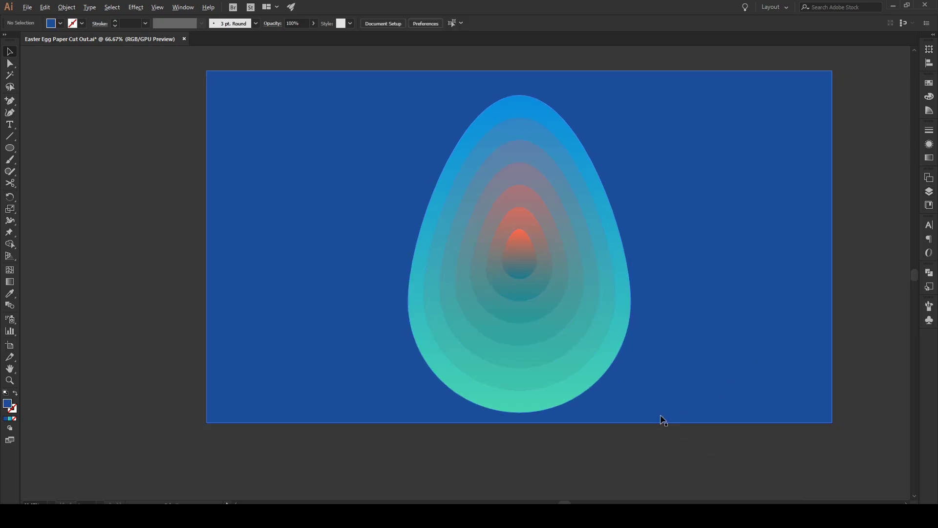
scroll(662, 418, down, 1)
scroll(635, 396, down, 1)
scroll(624, 384, down, 1)
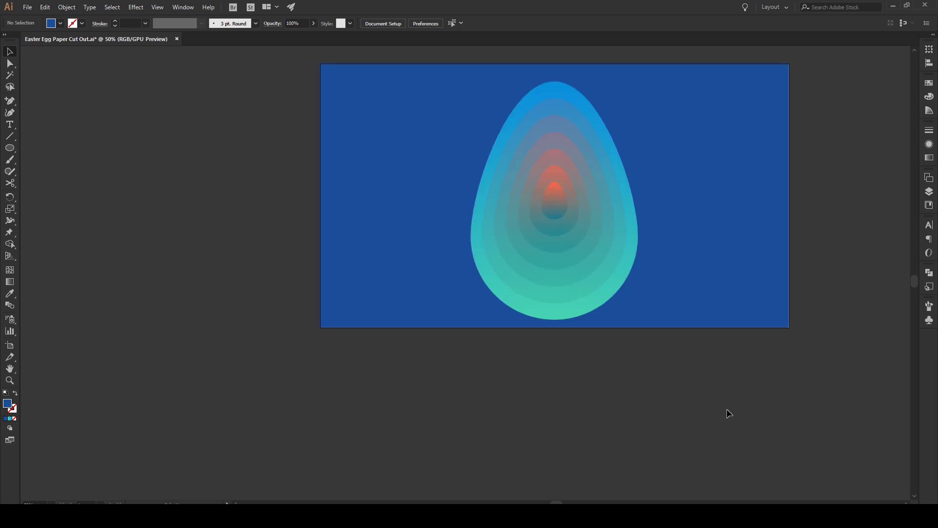
scroll(626, 303, up, 1)
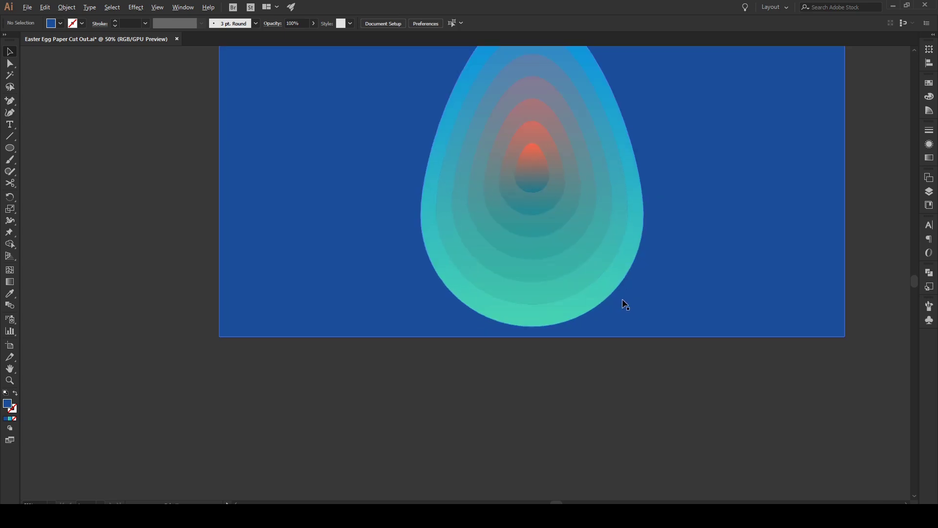
click(642, 318)
- Ungroup the divided egg group into separate ring paths, then deselect all
scroll(642, 318, up, 2)
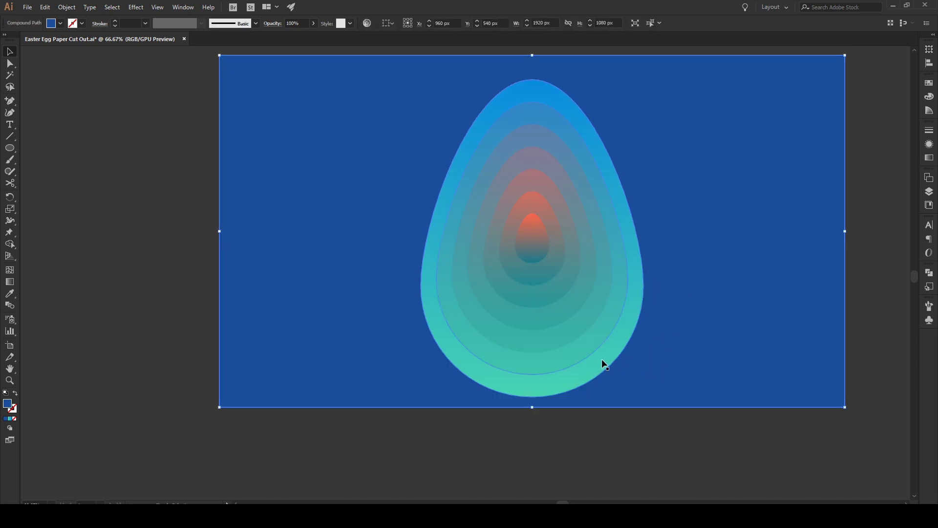
key(ctrl+a)
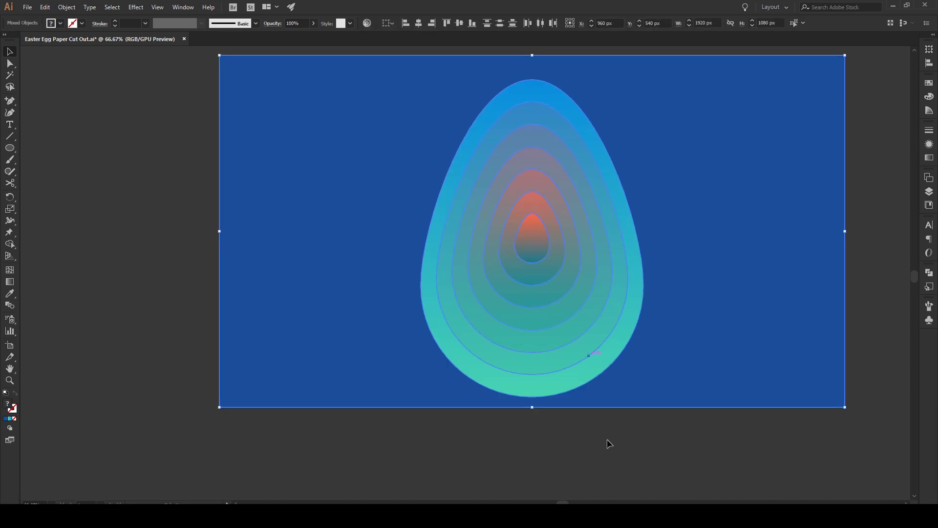
key(ctrl+h)
click(584, 330)
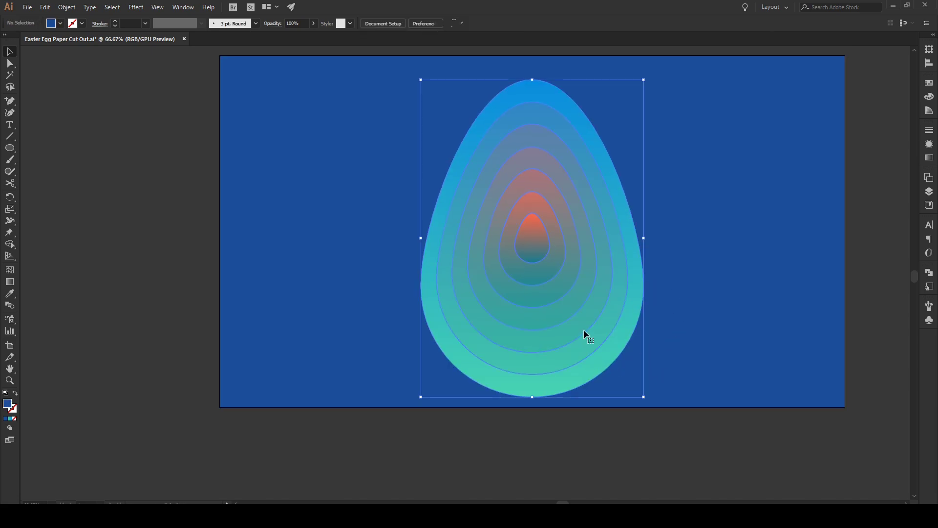
right_click(574, 285)
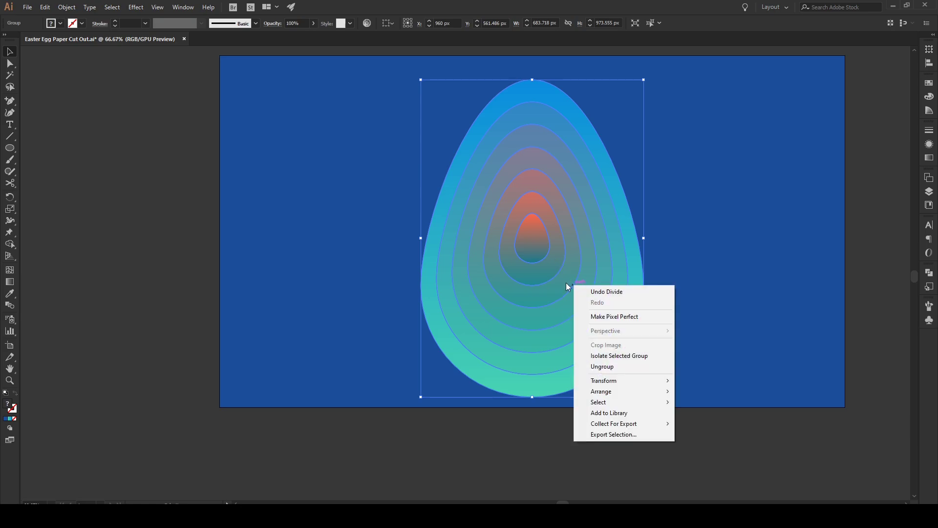
click(620, 368)
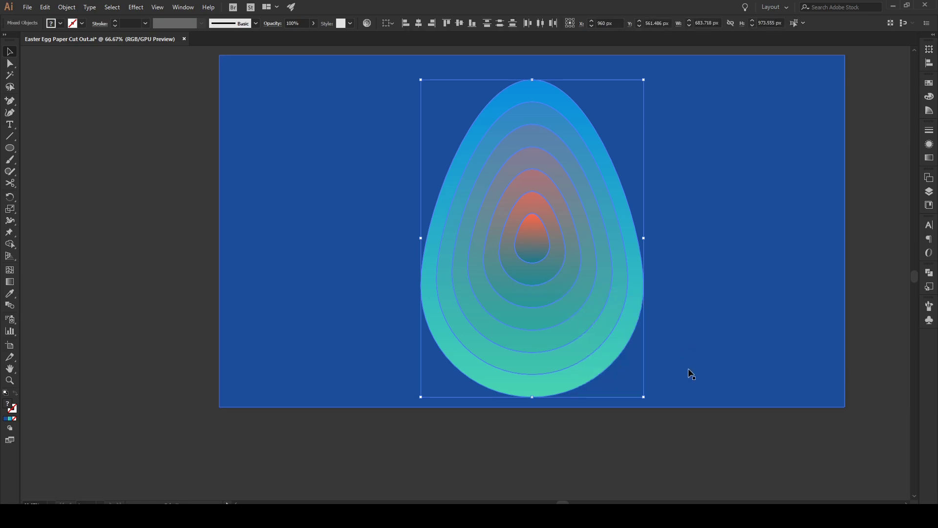
click(662, 463)
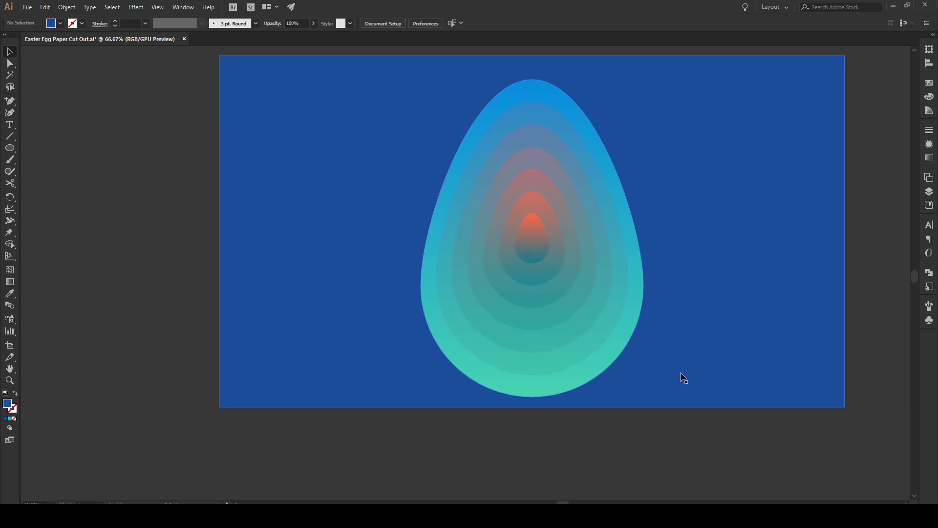
- Select the blue background and egg rings and drag them straight down
click(684, 378)
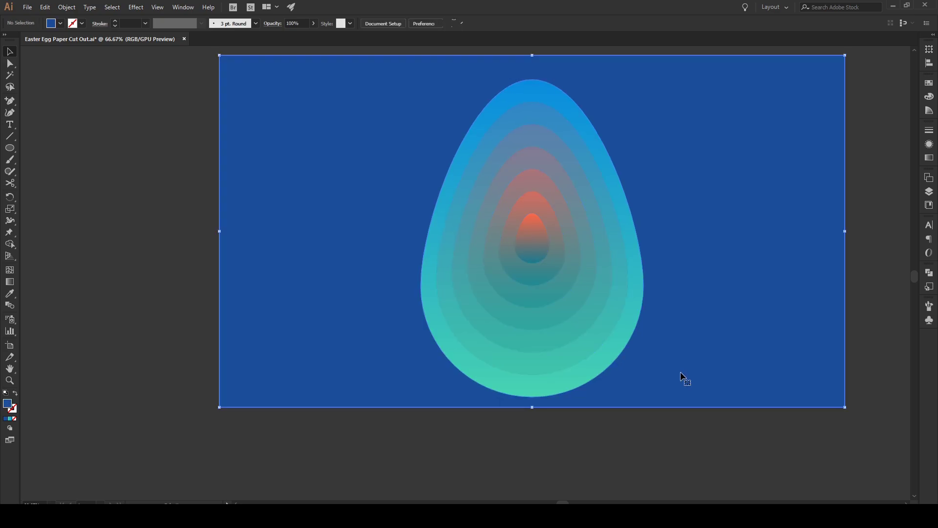
shift+click(595, 365)
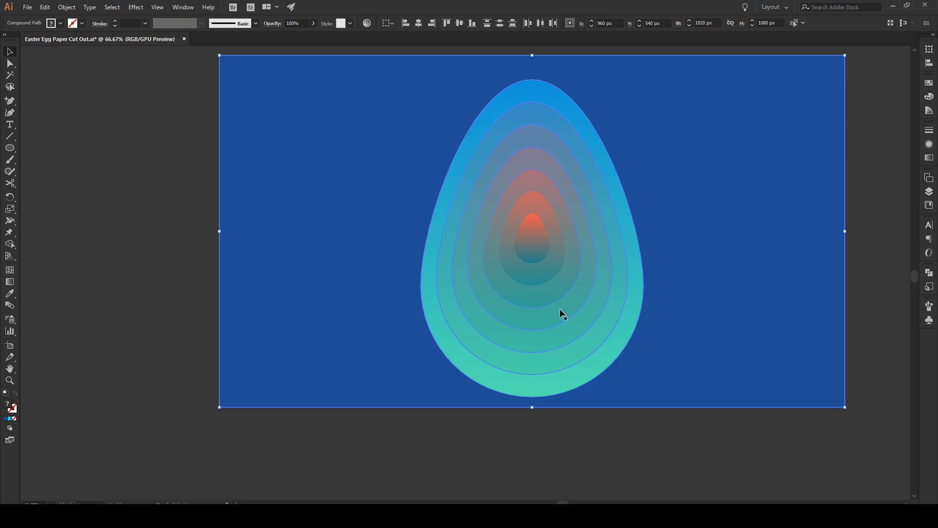
shift+click(535, 252)
scroll(630, 236, down, 2)
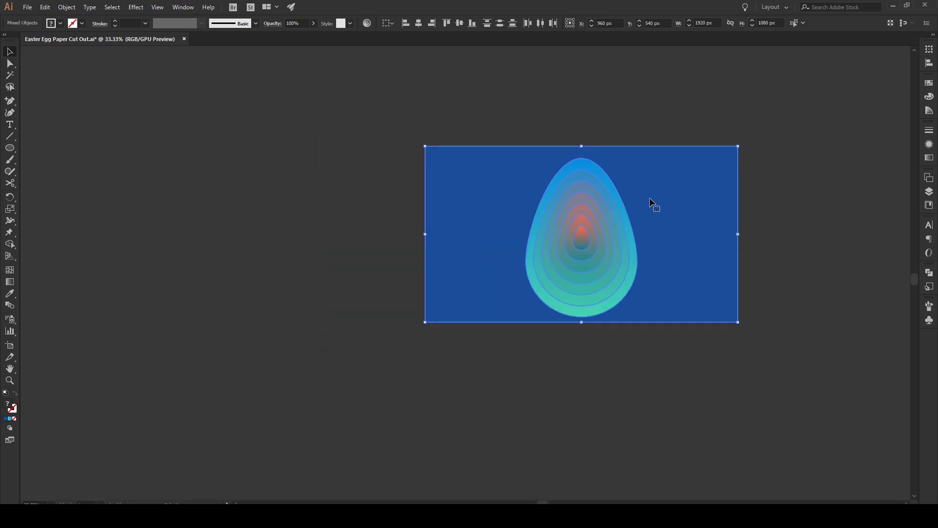
drag(651, 202, 663, 384)
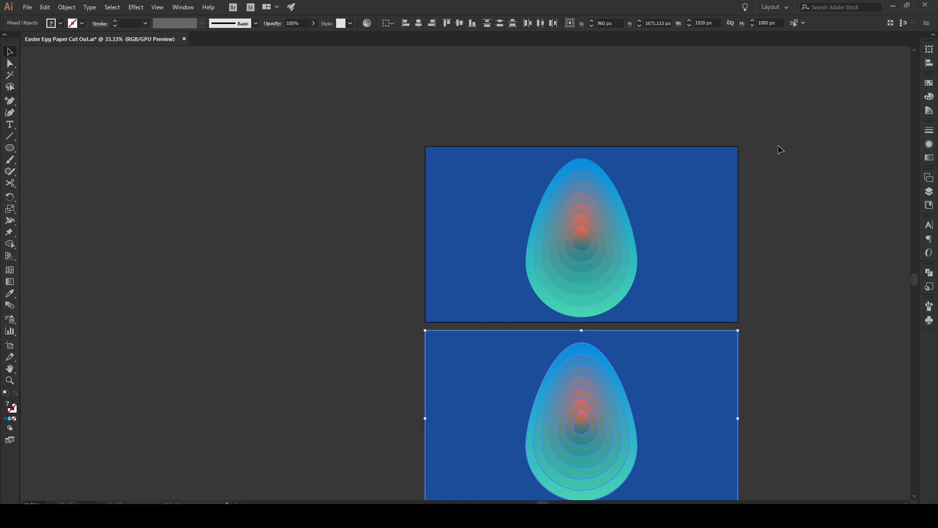
- Delete the old top-artboard artwork and move the blue egg artwork up onto that artboard
drag(792, 136, 383, 275)
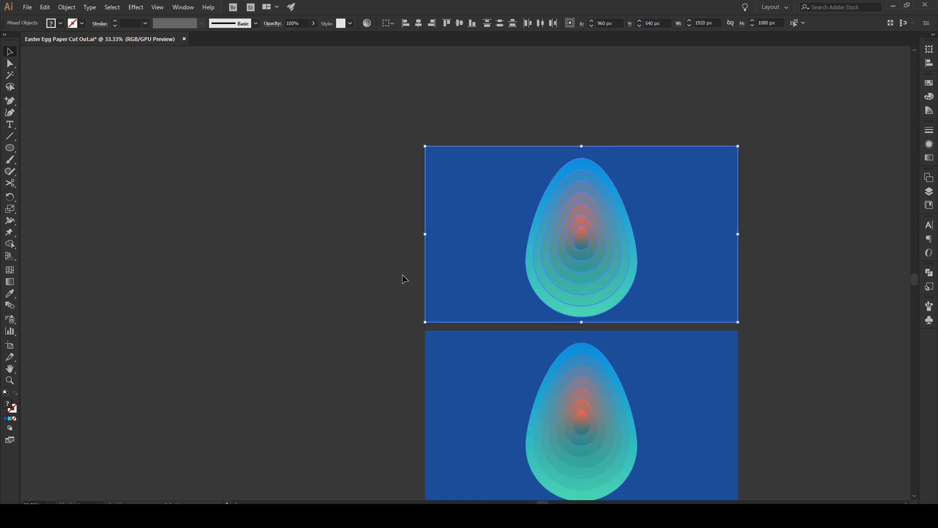
key(Delete)
scroll(782, 348, down, 1)
scroll(782, 347, down, 1)
drag(792, 313, 419, 463)
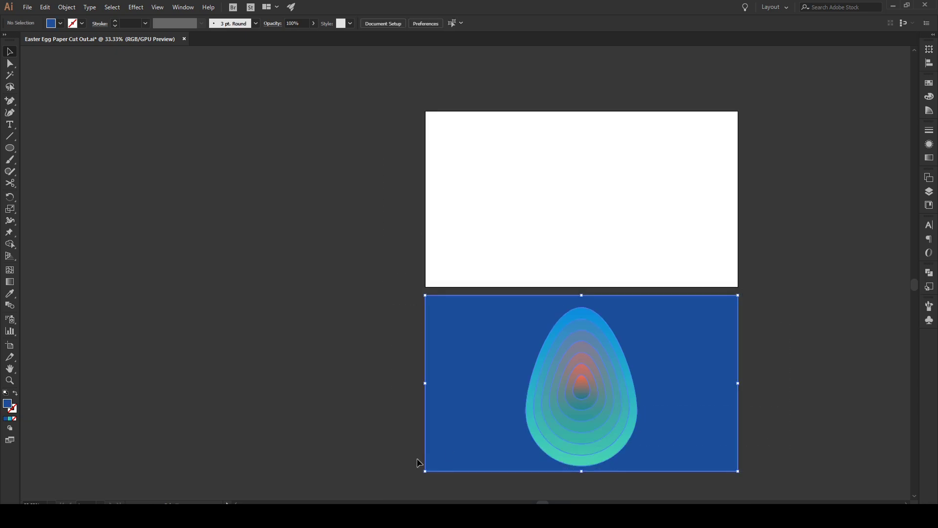
drag(643, 372, 629, 186)
- Inspect Layer 1's sublayers, then marquee-select the blue background and every egg ring
click(800, 195)
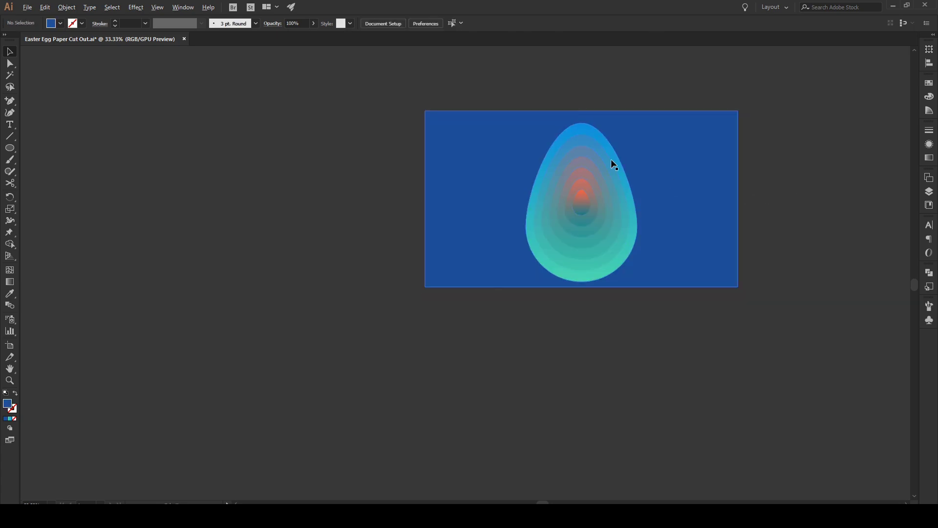
key(ctrl+equal)
click(929, 191)
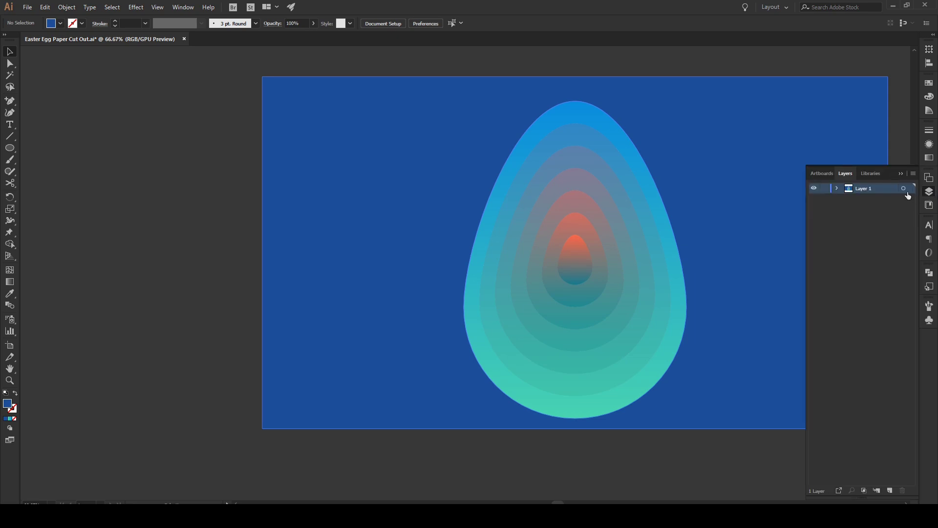
click(838, 188)
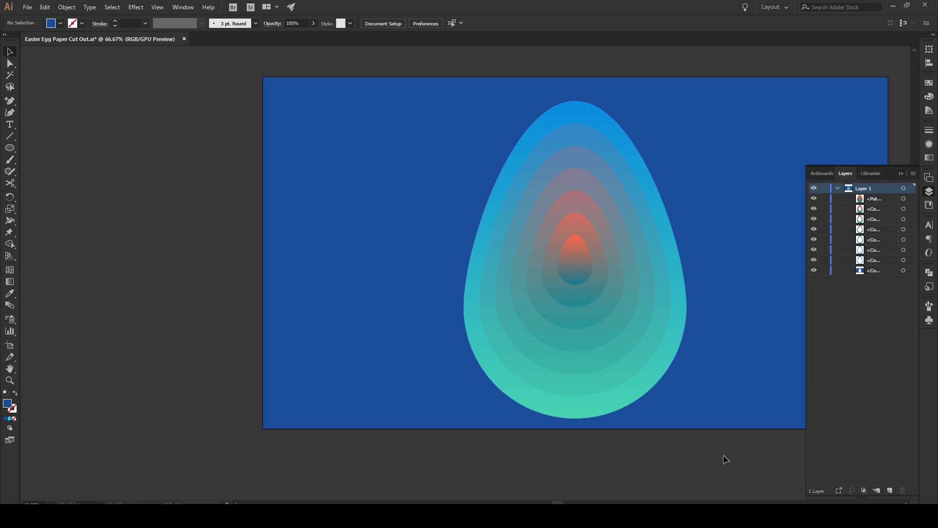
click(901, 174)
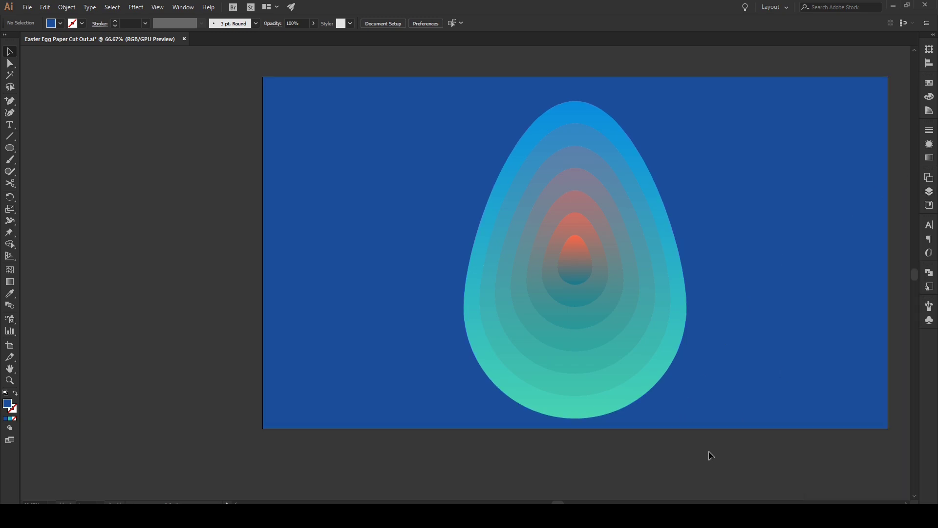
drag(711, 454, 695, 435)
drag(457, 196, 456, 196)
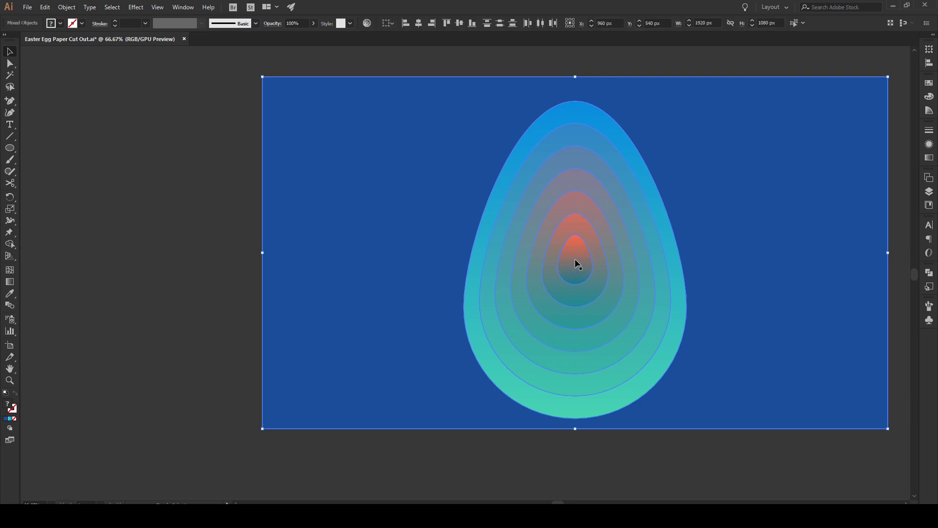
- Combine the selected rings into a compound path and start a Drop Shadow effect
key(ctrl+8)
click(136, 8)
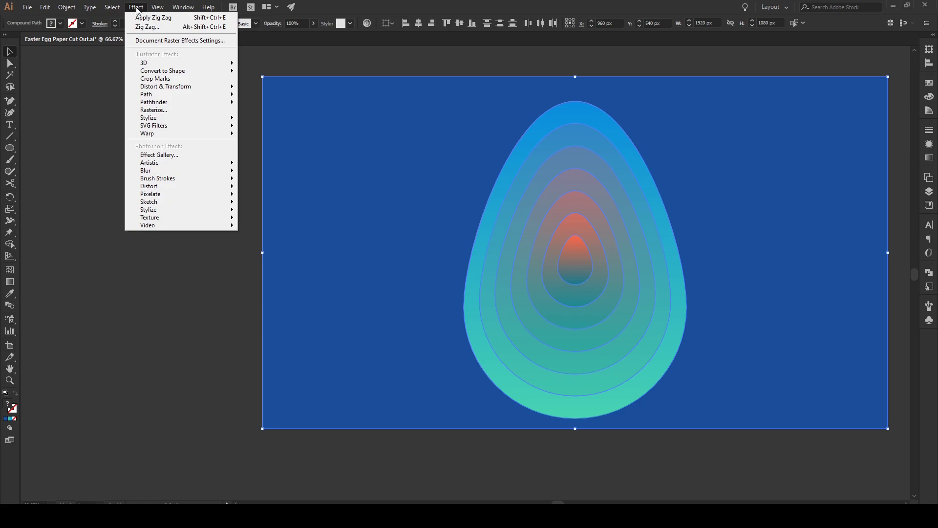
mouse_move(171, 118)
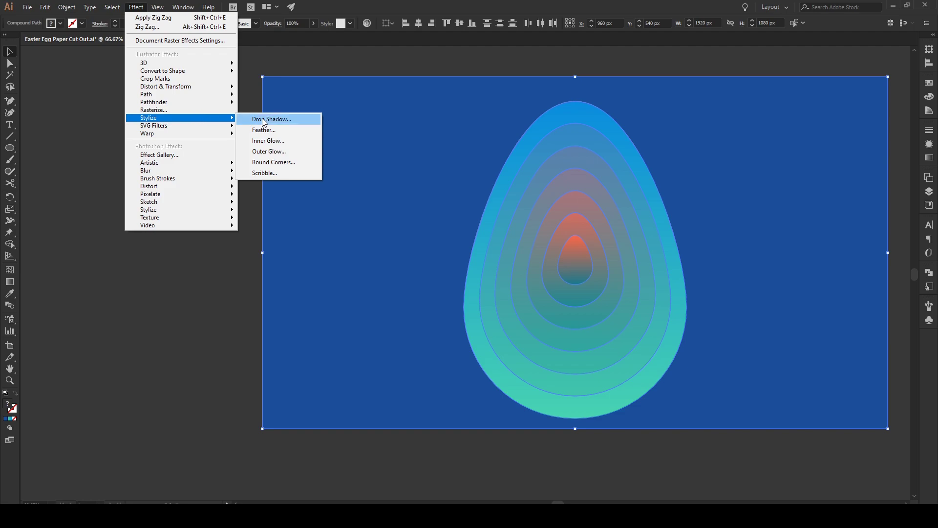
click(264, 119)
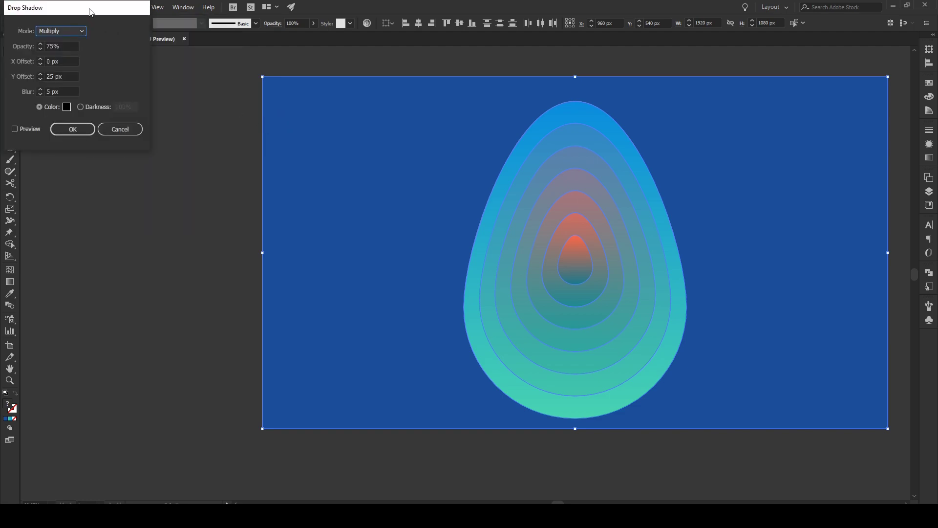
drag(93, 8, 337, 80)
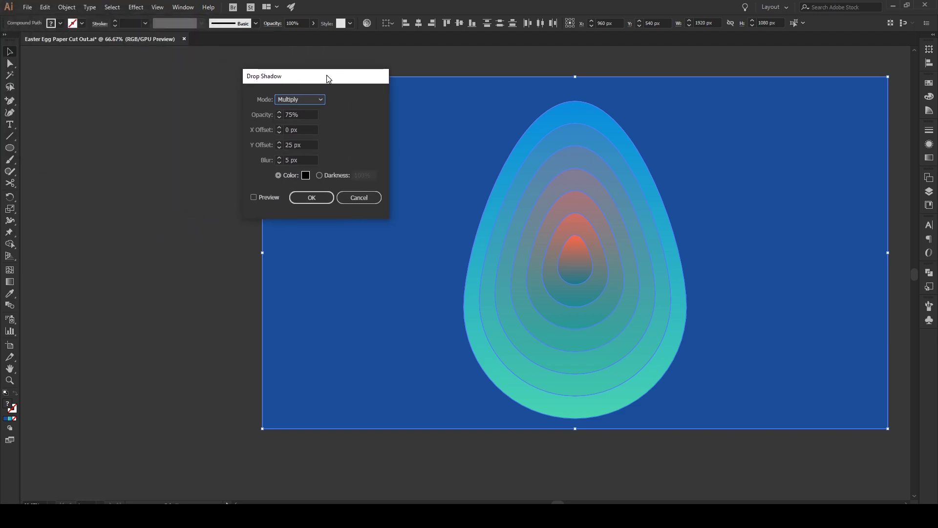
- Set the drop shadow's Y offset to 30 px
click(306, 145)
text(30)
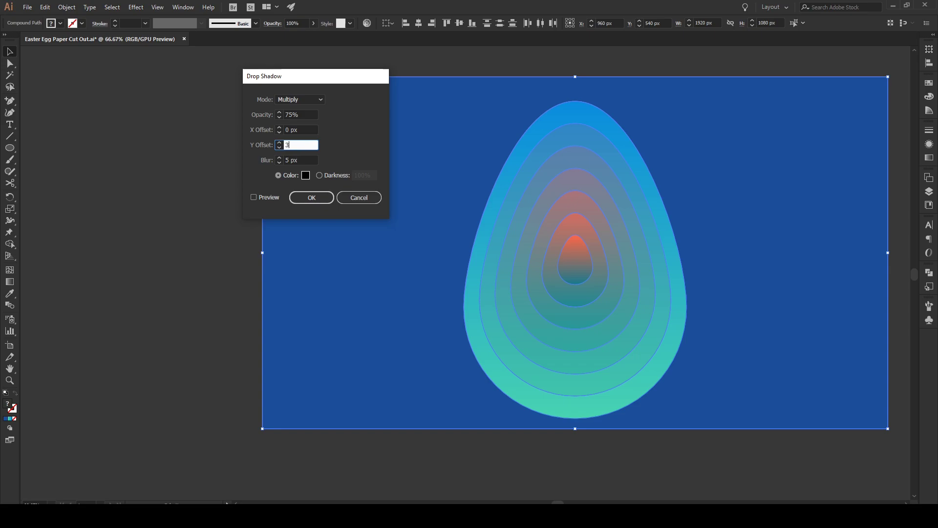
click(304, 130)
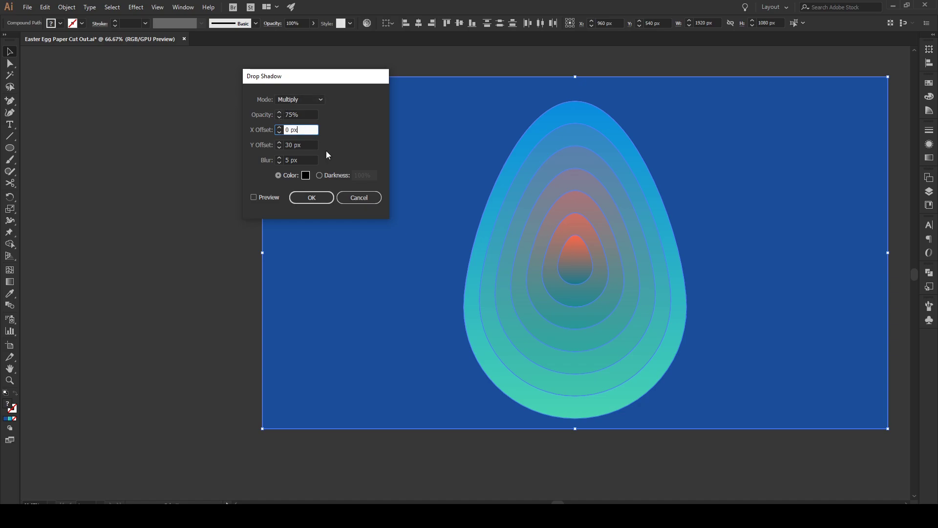
- Apply the Multiply 75%, 0/30 px offset, 5 px blur drop shadow to the rings
click(311, 197)
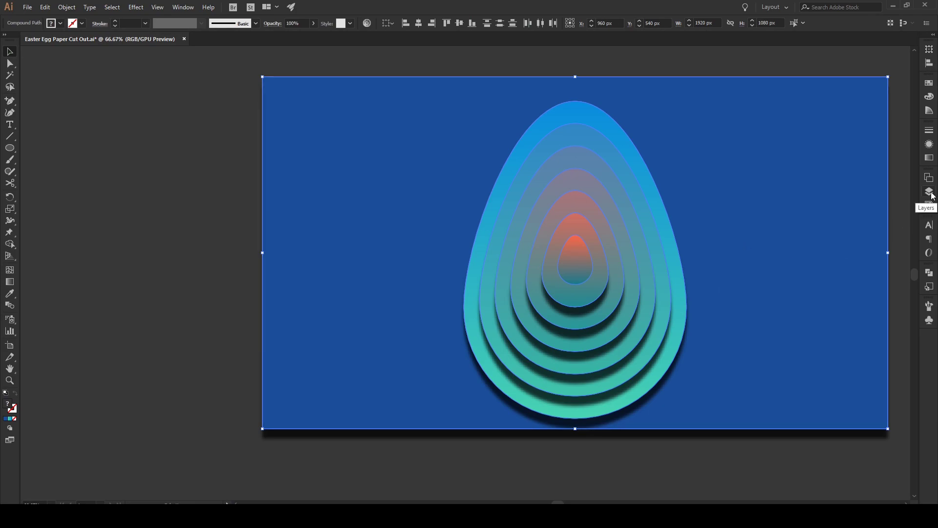
- Reverse the ring sublayers' stacking order in the Layers panel, keeping the background path at the bottom
click(930, 193)
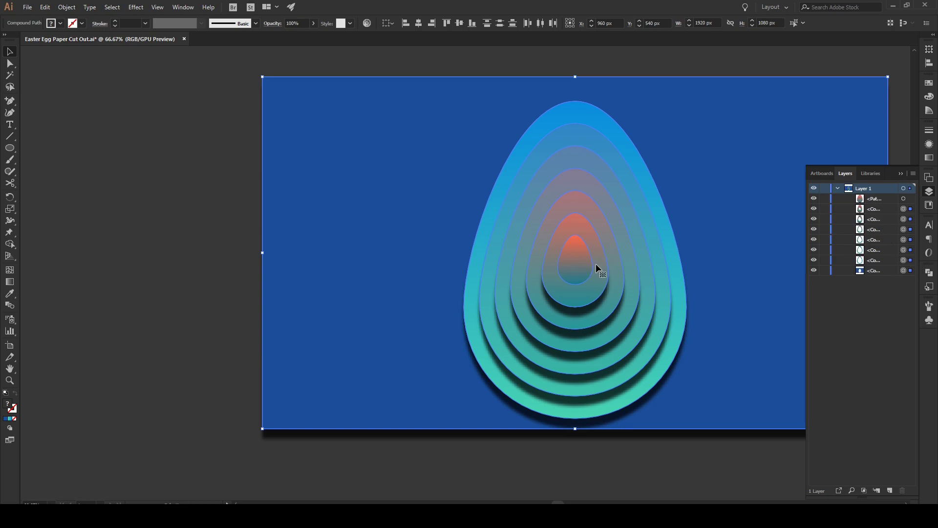
drag(876, 271, 871, 195)
drag(875, 272, 875, 208)
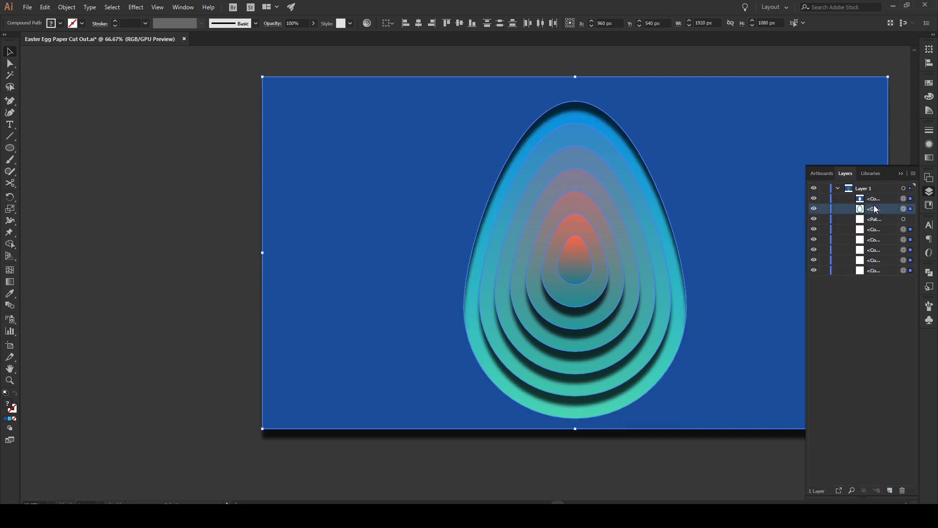
click(878, 271)
drag(880, 273, 875, 219)
click(878, 272)
drag(877, 273, 873, 238)
mouse_move(879, 271)
mouse_down()
mouse_move(875, 239)
mouse_move(878, 273)
mouse_move(875, 262)
mouse_up()
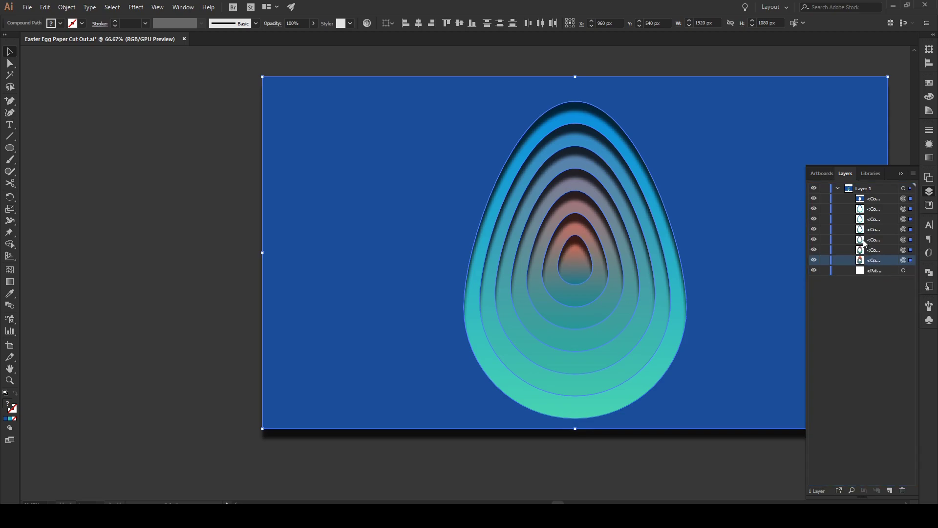
click(684, 69)
click(901, 173)
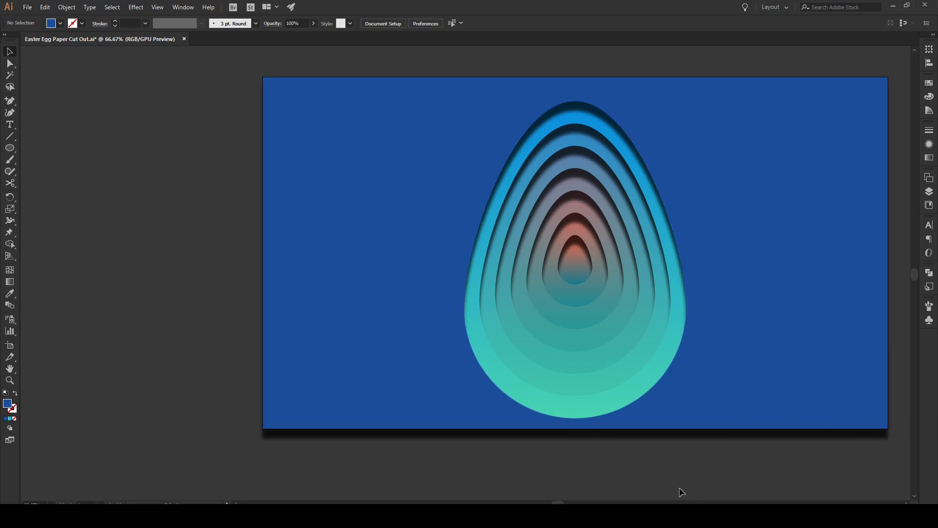
- Draw a 1920 × 1080 px rectangle covering the whole artboard
key(m)
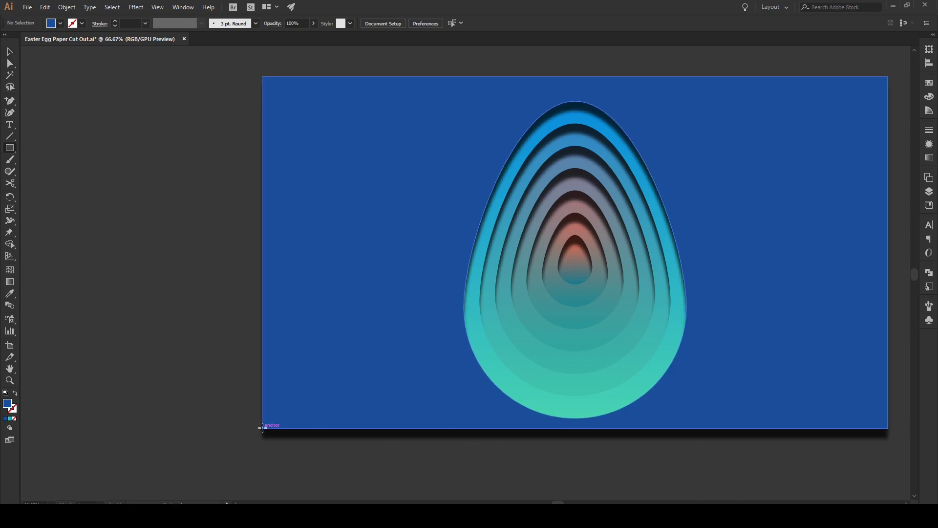
drag(263, 427, 888, 76)
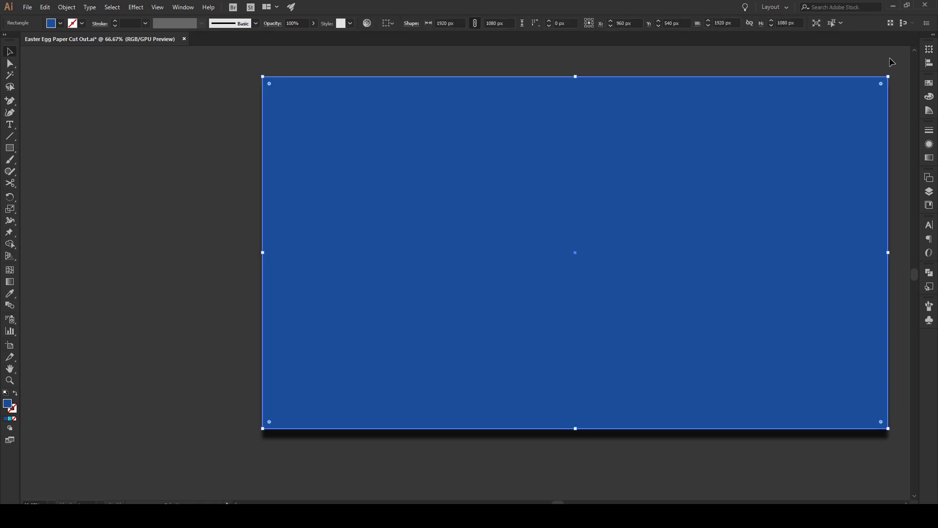
click(892, 62)
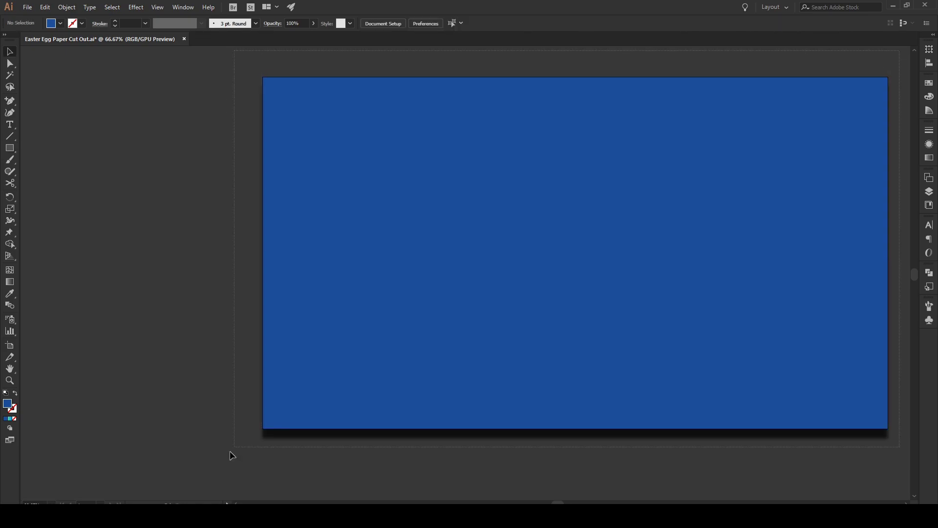
- Select all the artwork and make a clipping mask from the artboard rectangle
key(ctrl+a)
right_click(383, 350)
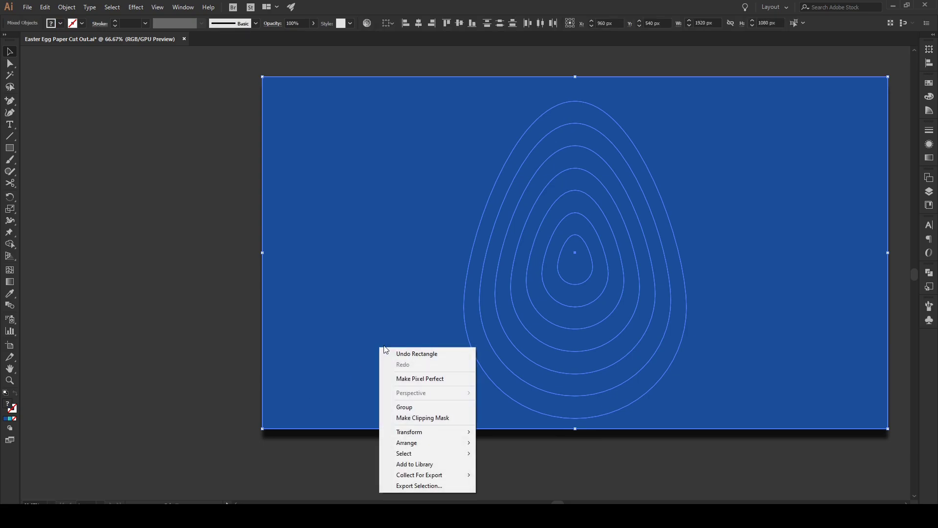
click(433, 419)
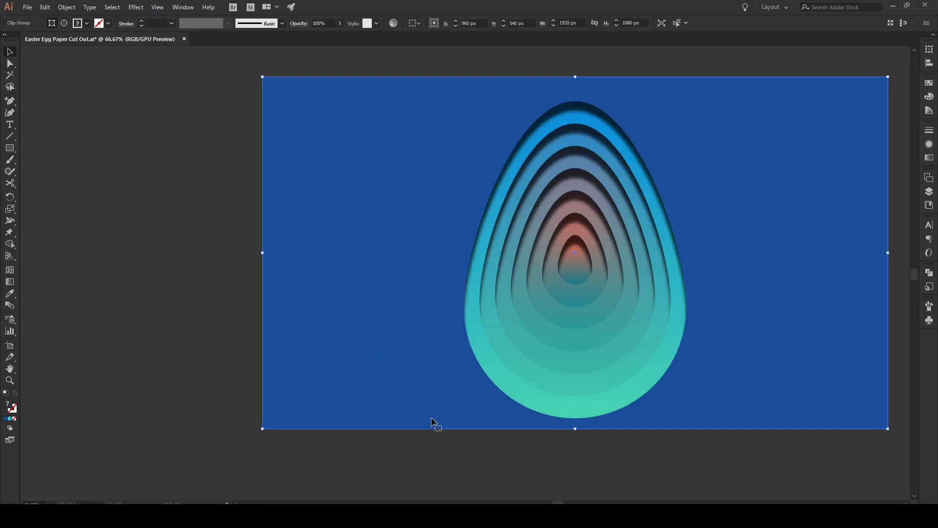
click(471, 449)
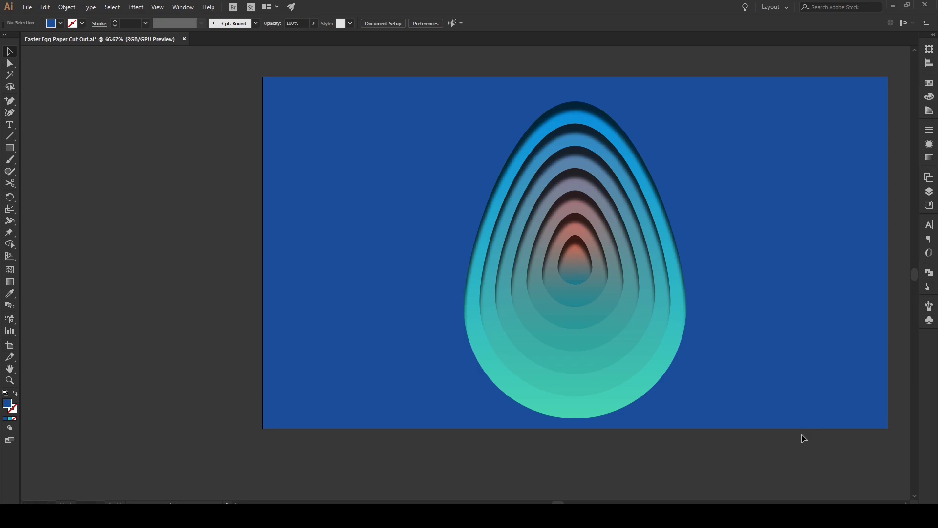